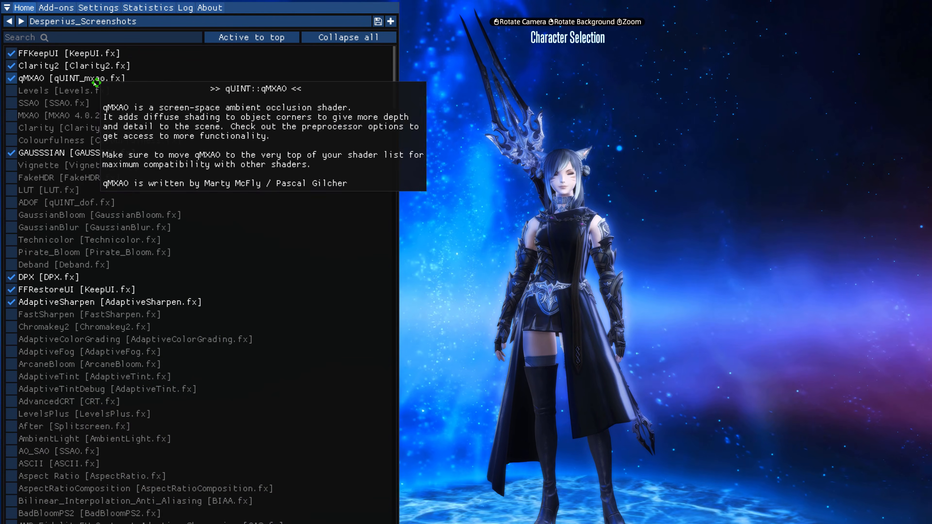
{"action": "left_click", "coordinate": [101, 8]}
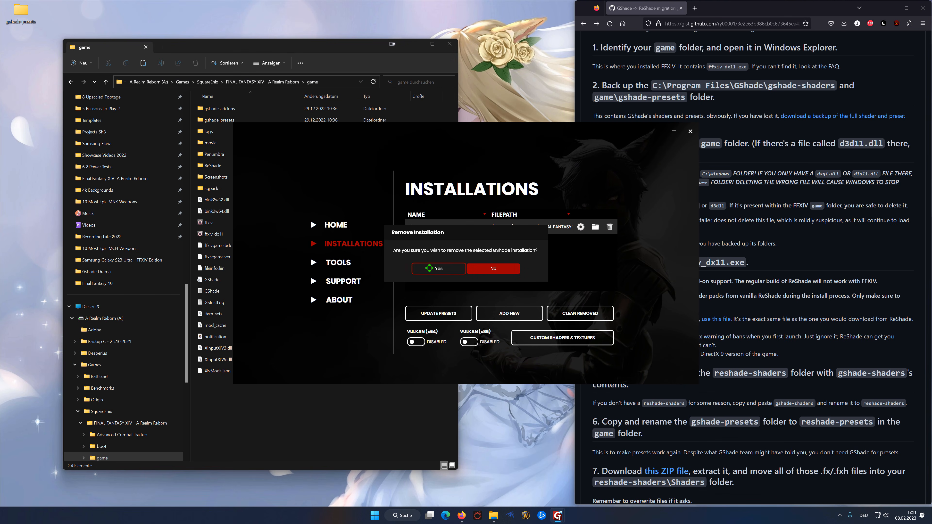
- Remove the ffxiv_dx11.exe installation from the GShade Control Panel's installations and confirm the removal
{"action": "left_click", "coordinate": [429, 268]}
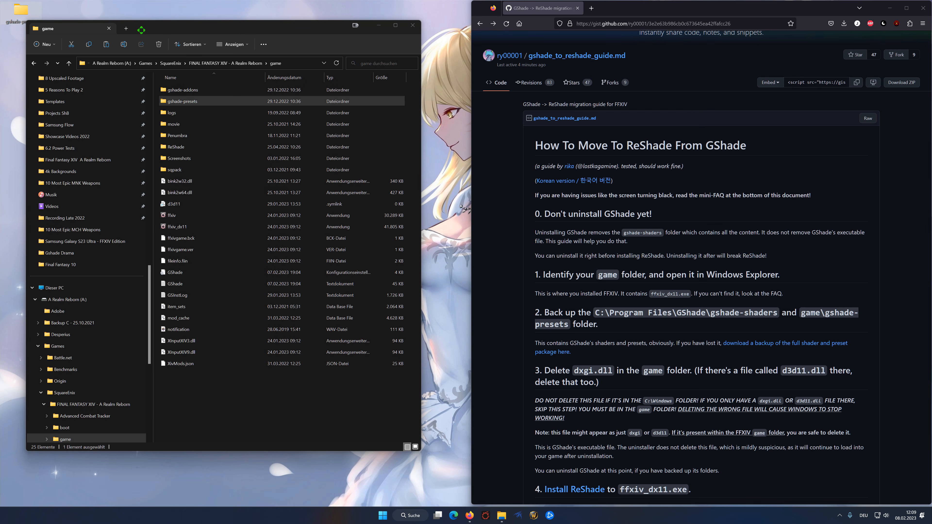
{"action": "left_click_drag", "start_coordinate": [143, 30], "coordinate": [163, 19]}
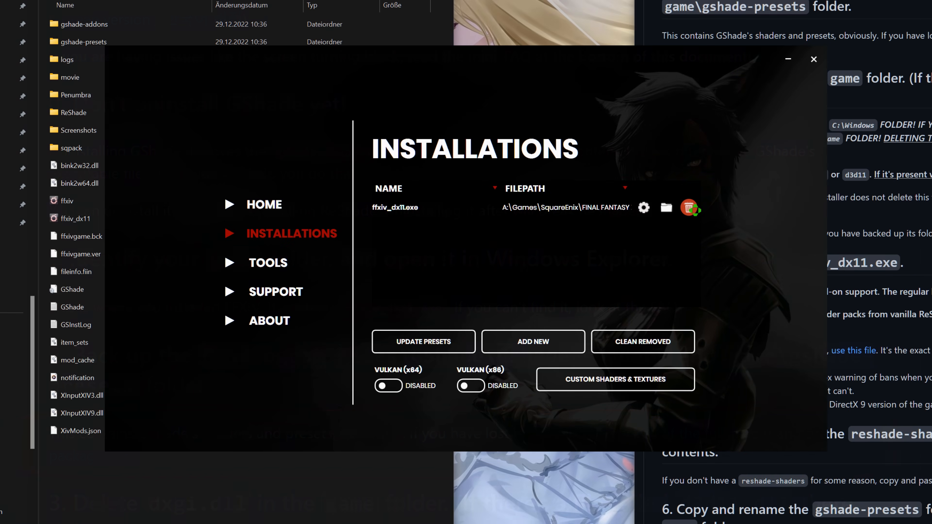
{"action": "left_click", "coordinate": [690, 208]}
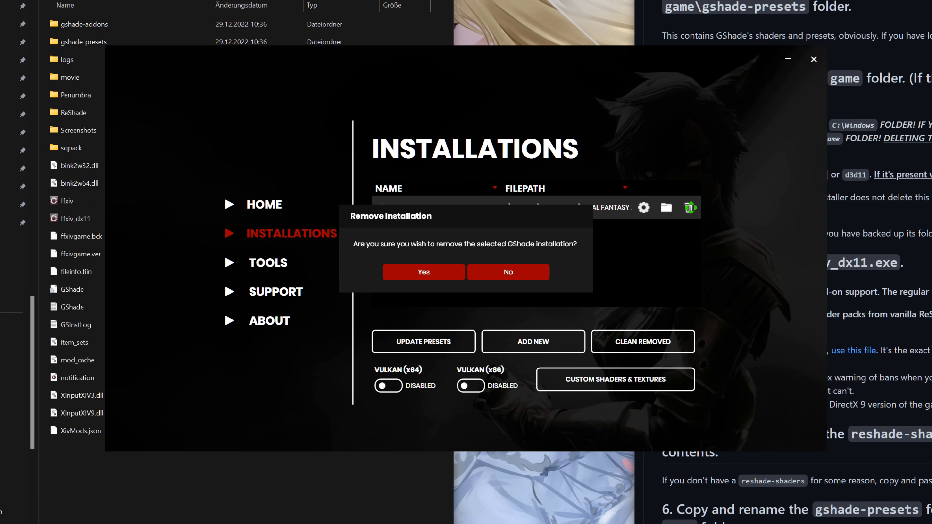
{"action": "left_click", "coordinate": [408, 272]}
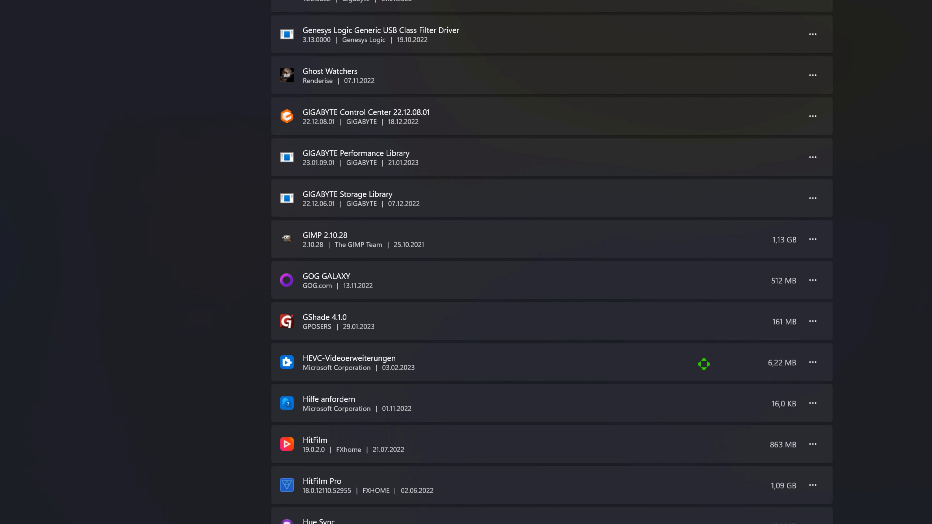
- Uninstall GShade 4.1.0 from the installed Windows apps, keeping Backup Installations & Settings enabled, and finish the uninstaller
{"action": "left_click", "coordinate": [703, 364]}
{"action": "left_click", "coordinate": [778, 380]}
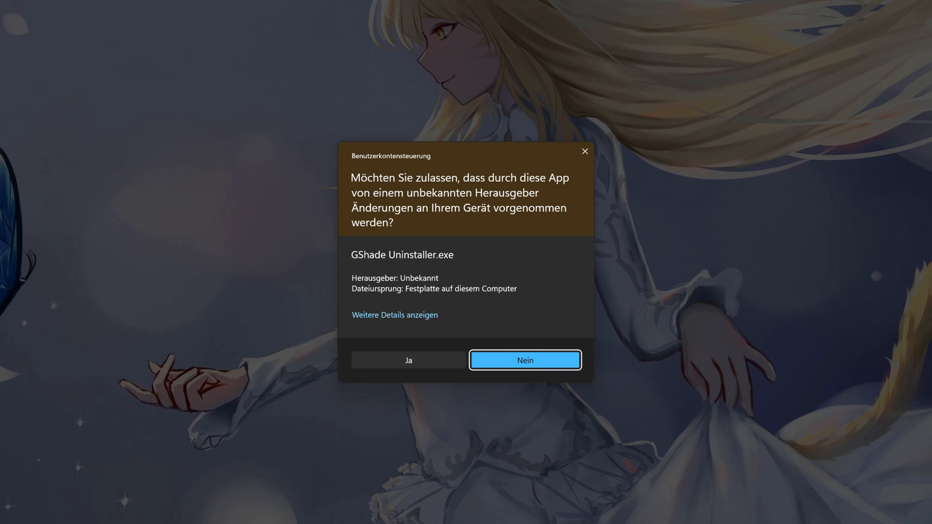
{"action": "left_click", "coordinate": [391, 361]}
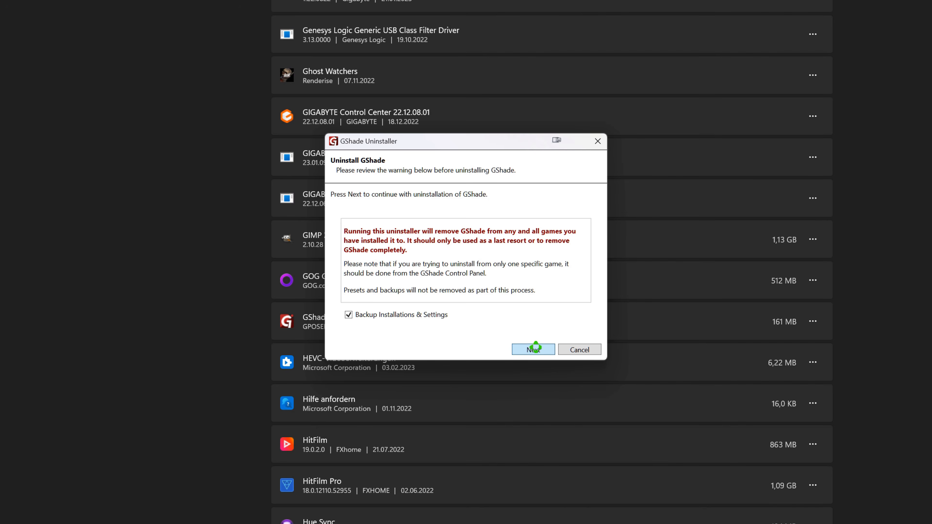
{"action": "left_click", "coordinate": [535, 347]}
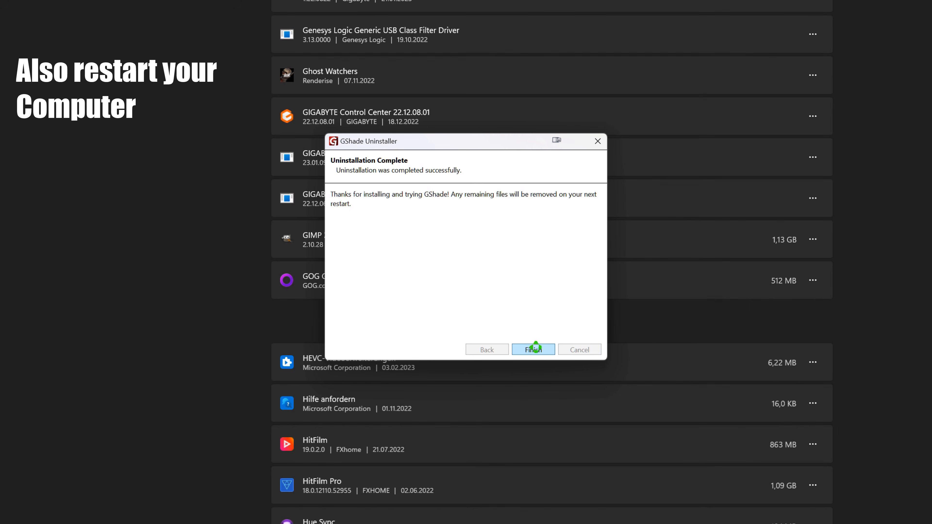
{"action": "left_click", "coordinate": [508, 294]}
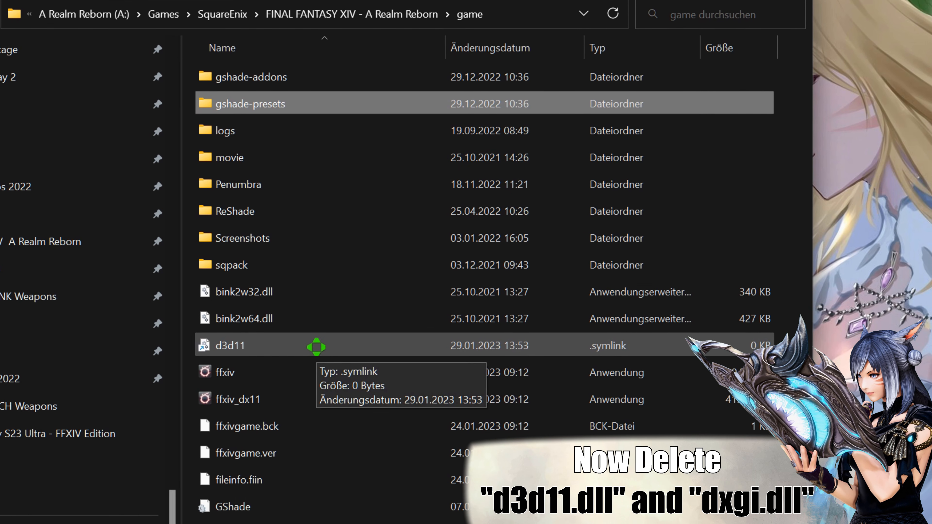
- Delete the d3d11 symlink file from the FINAL FANTASY XIV game folder
{"action": "left_click", "coordinate": [316, 347]}
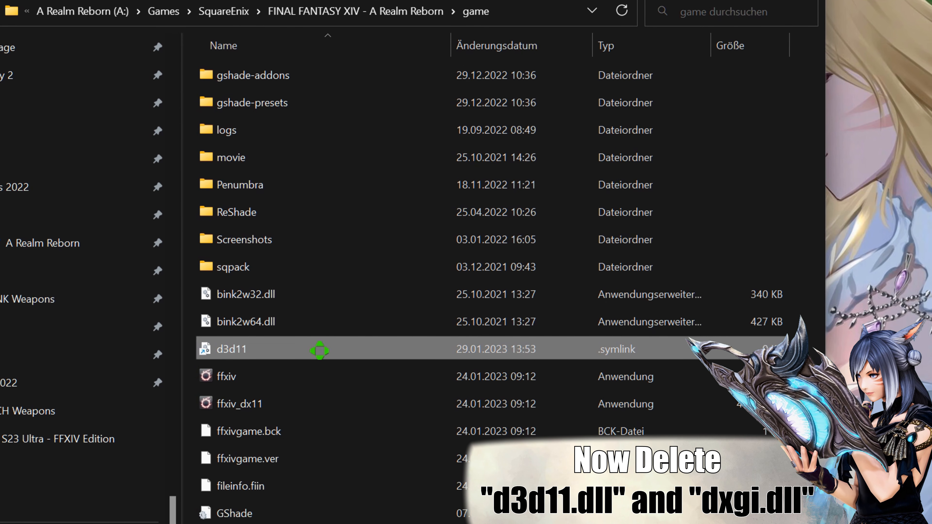
{"action": "right_click", "coordinate": [319, 349]}
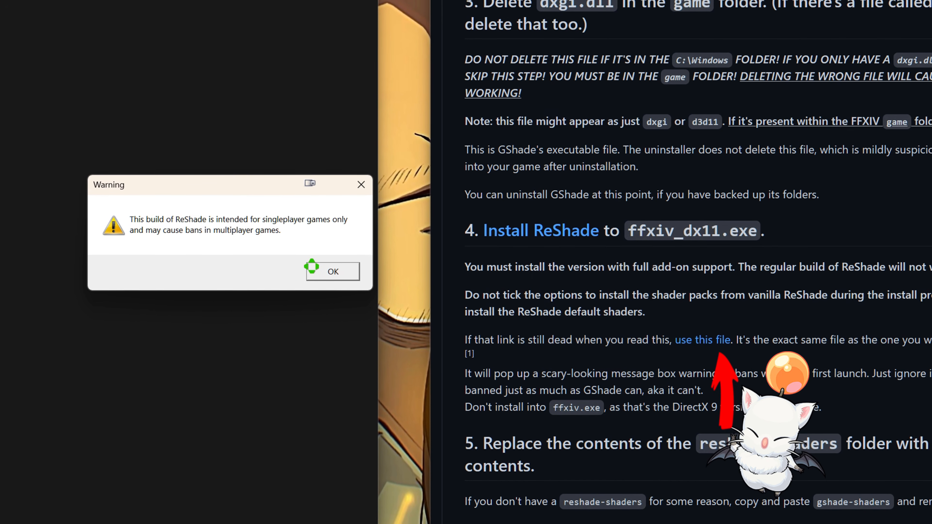
- Accept the ReShade setup's multiplayer warning and choose ffxiv_dx11 from the FINAL FANTASY XIV game folder as the installation target
{"action": "left_click", "coordinate": [312, 268]}
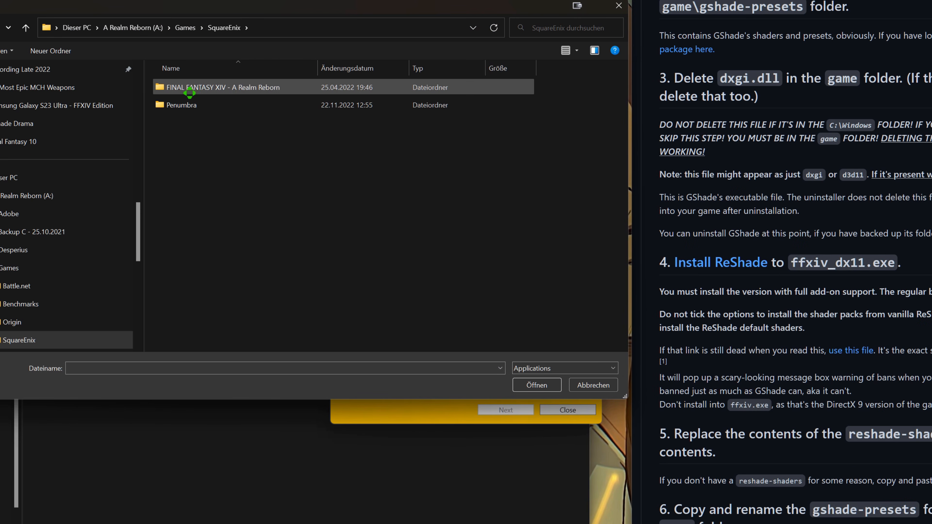
{"action": "double_click", "coordinate": [190, 90]}
{"action": "double_click", "coordinate": [189, 122]}
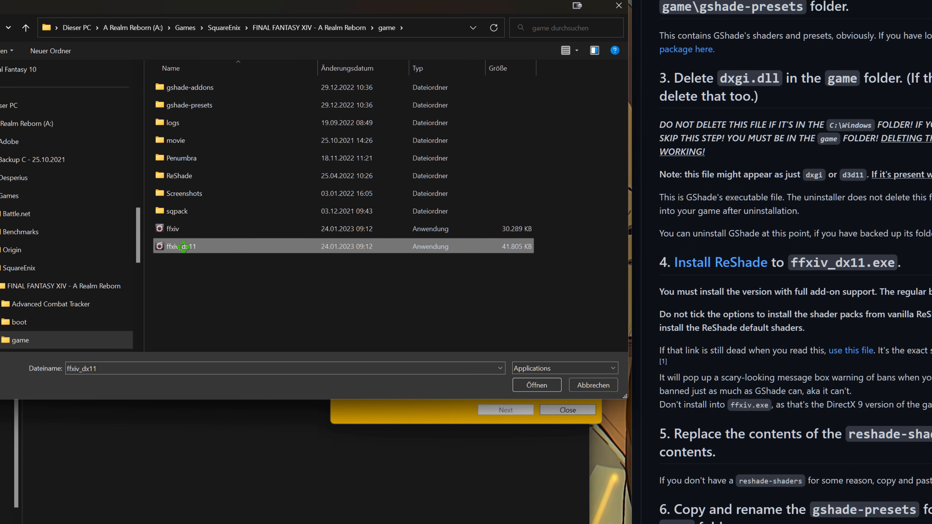
{"action": "left_click", "coordinate": [535, 384]}
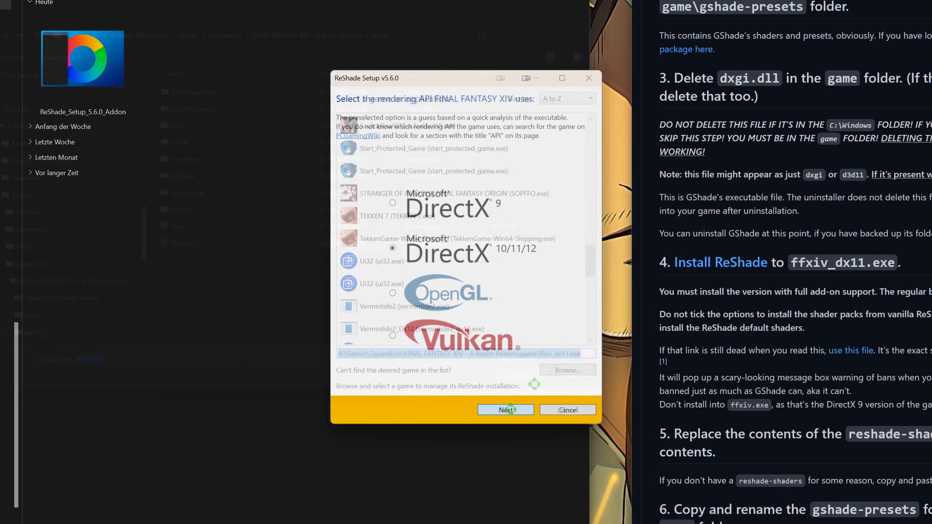
- Install ReShade for DirectX 10/11/12 without a preset, keeping the preselected effect packages, and finish the setup
{"action": "left_click", "coordinate": [510, 409]}
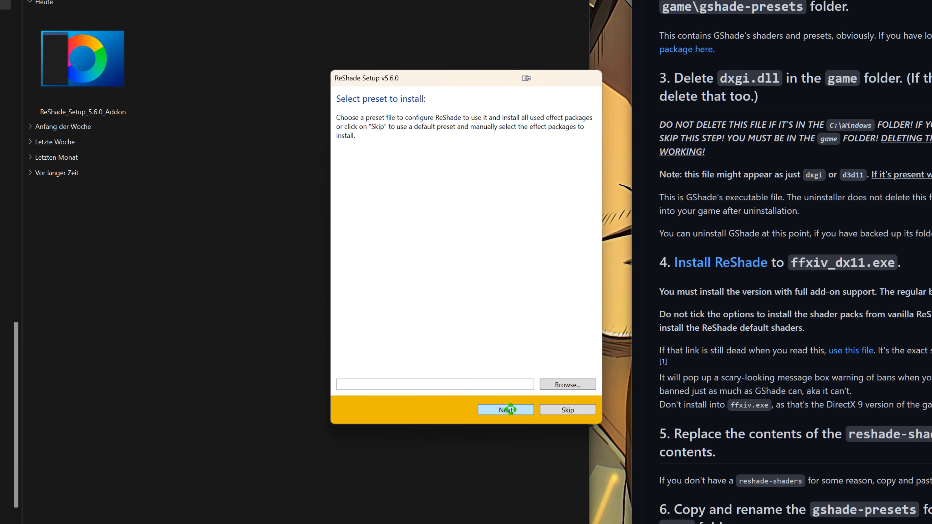
{"action": "left_click", "coordinate": [566, 408]}
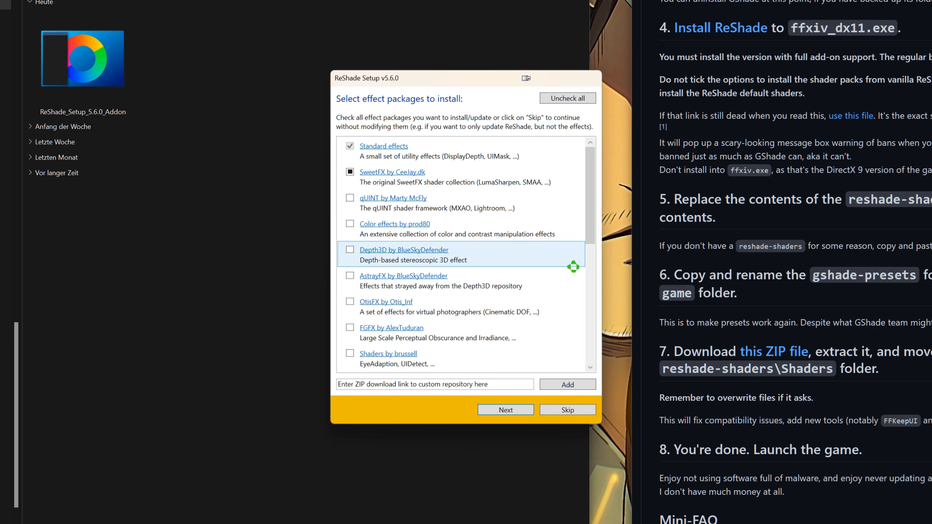
{"action": "left_click", "coordinate": [506, 409]}
{"action": "left_click", "coordinate": [505, 410]}
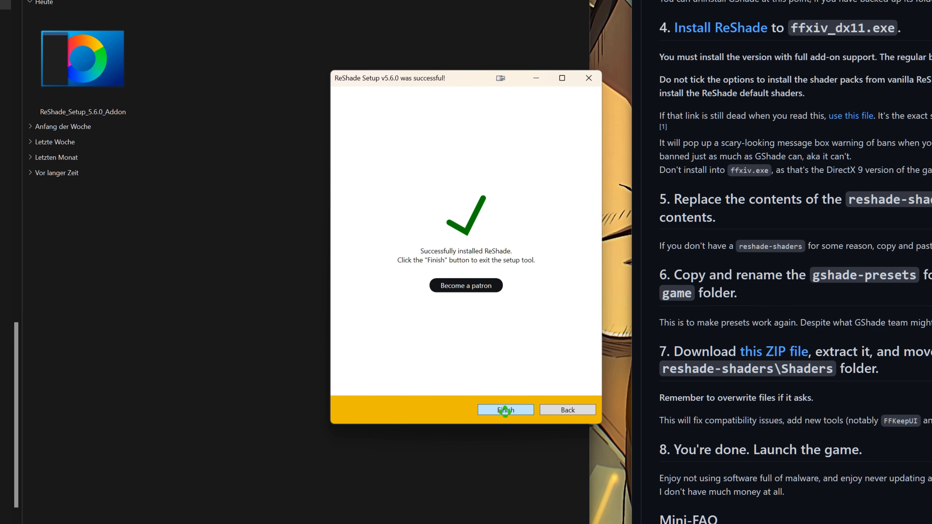
{"action": "left_click", "coordinate": [520, 410]}
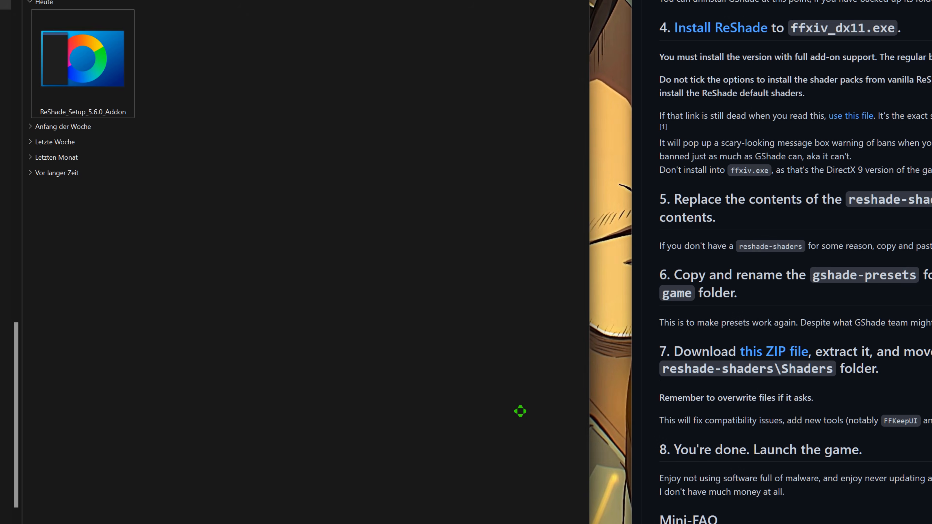
- Check the available presets in ReShade's in-game overlay, leaving Desperius_Gameplay selected, and close the overlay
{"action": "left_click", "coordinate": [80, 18]}
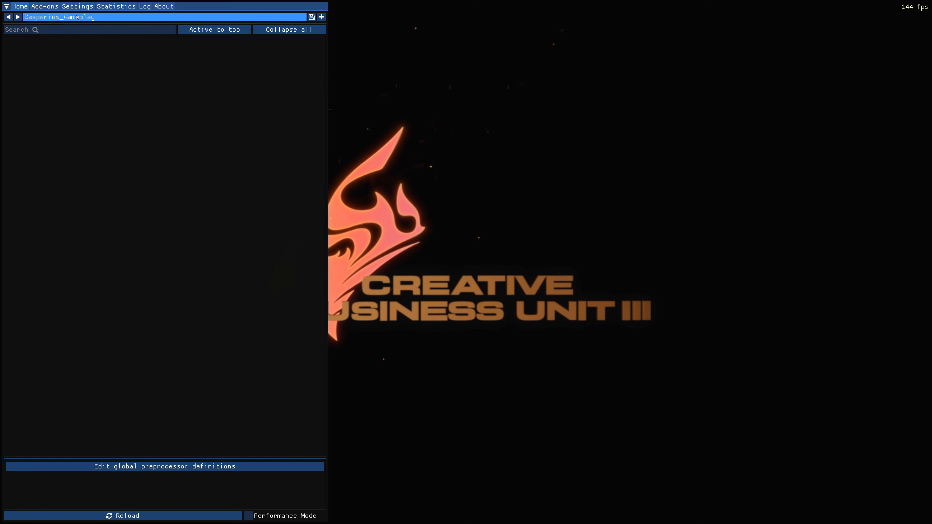
{"action": "left_click", "coordinate": [79, 18]}
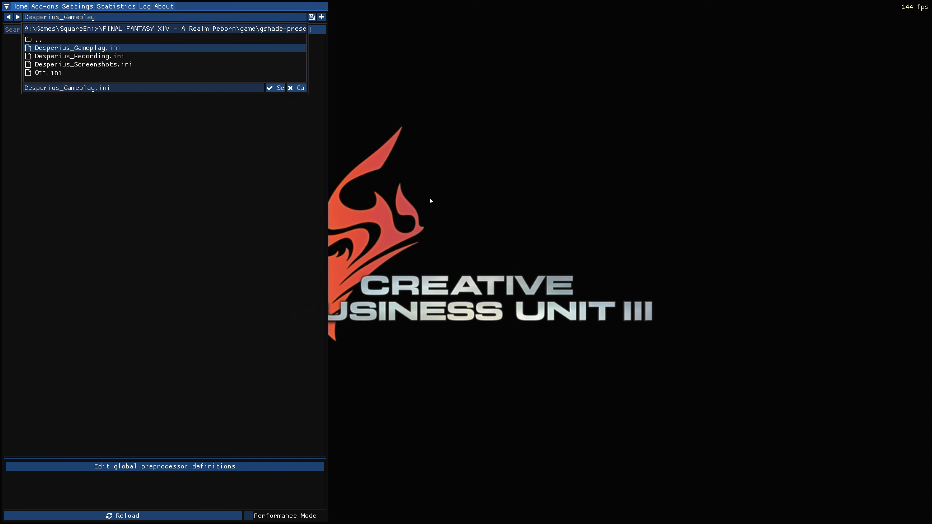
{"action": "left_click", "coordinate": [442, 213]}
{"action": "key", "text": "Home"}
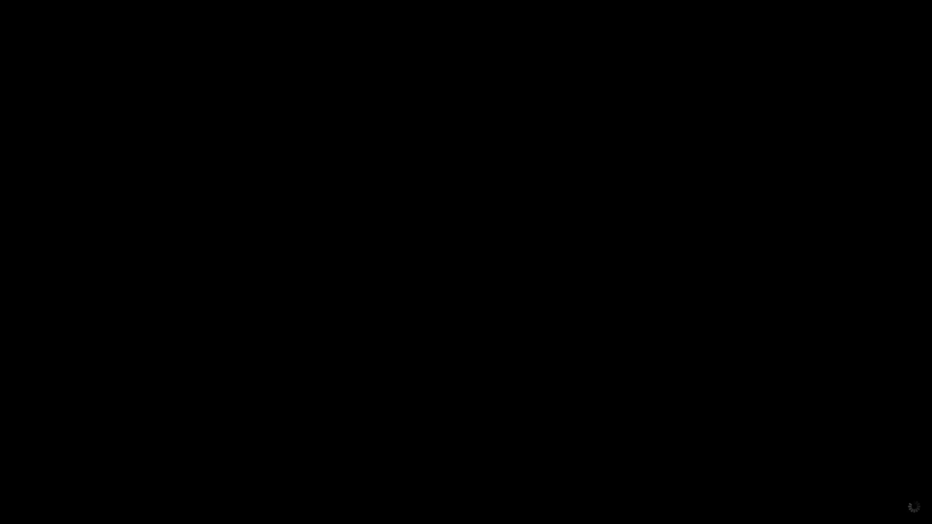
{"action": "key", "text": "Home"}
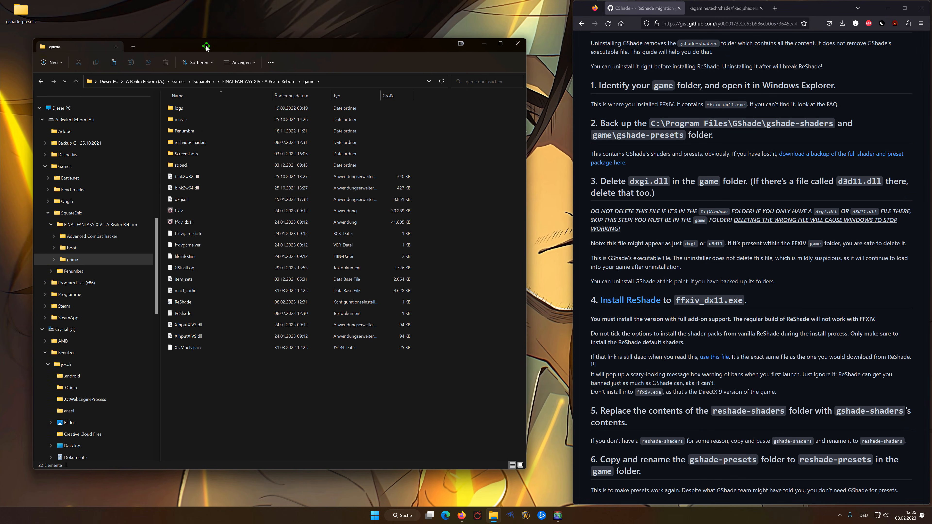
- Open the Shaders folder within reshade-shaders in the game folder in File Explorer
{"action": "left_click_drag", "start_coordinate": [207, 48], "coordinate": [204, 46]}
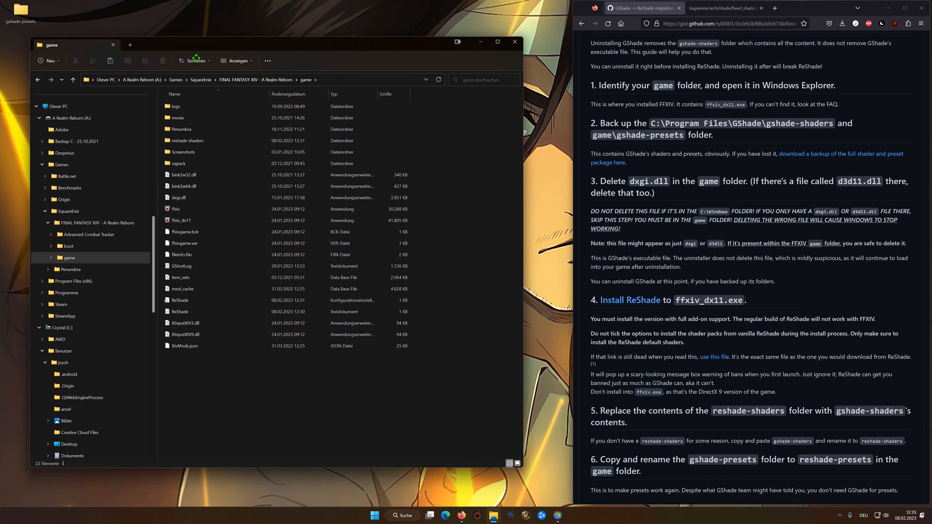
{"action": "double_click", "coordinate": [210, 141]}
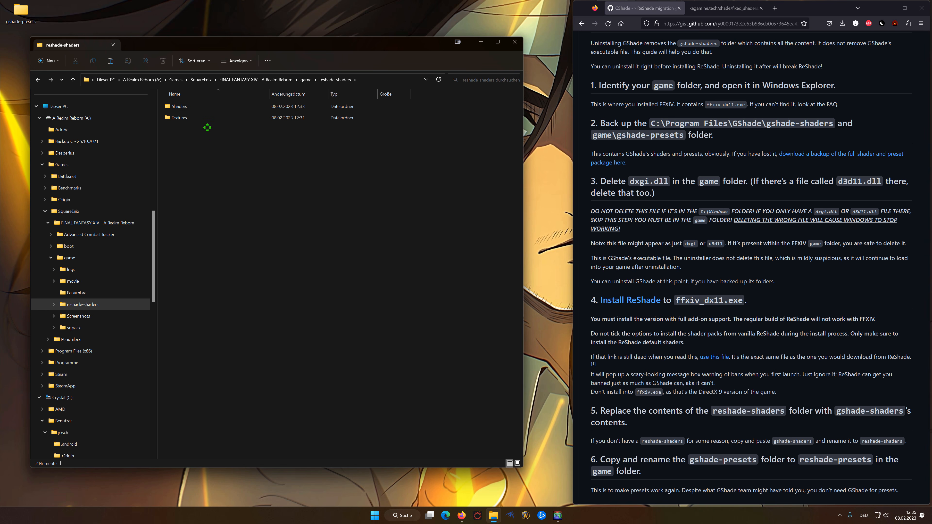
{"action": "double_click", "coordinate": [197, 106]}
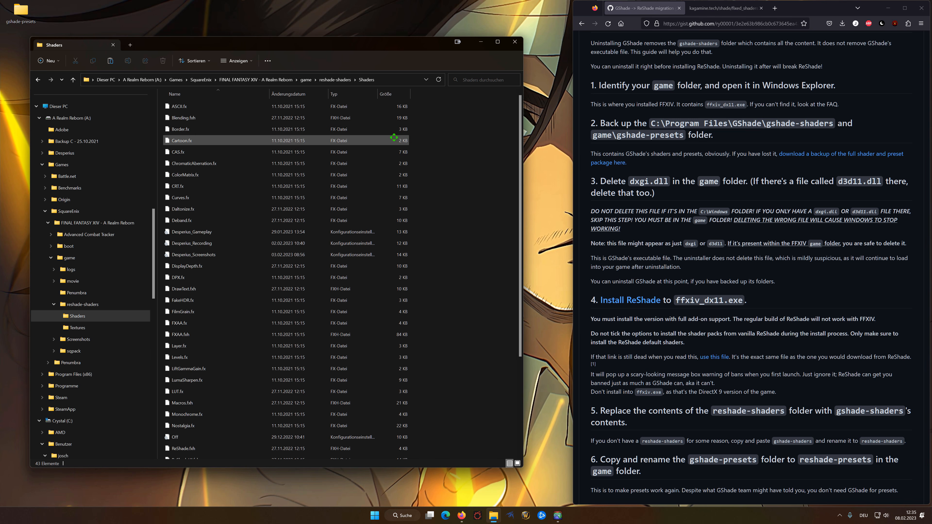
{"action": "right_click", "coordinate": [441, 129]}
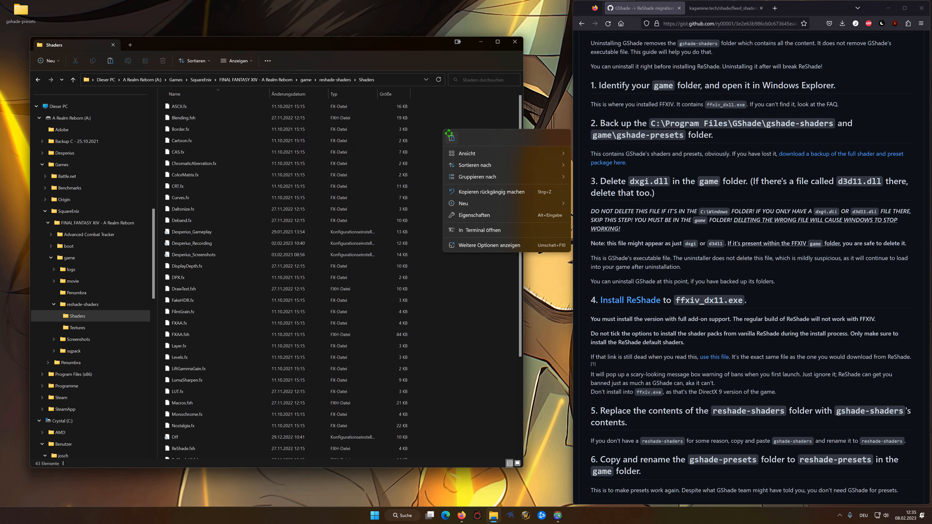
- Cut all the shader files in the nested Shaders folder inside reshade-shaders\Shaders
{"action": "scroll", "coordinate": [222, 212], "scroll_direction": "down", "scroll_amount": 11}
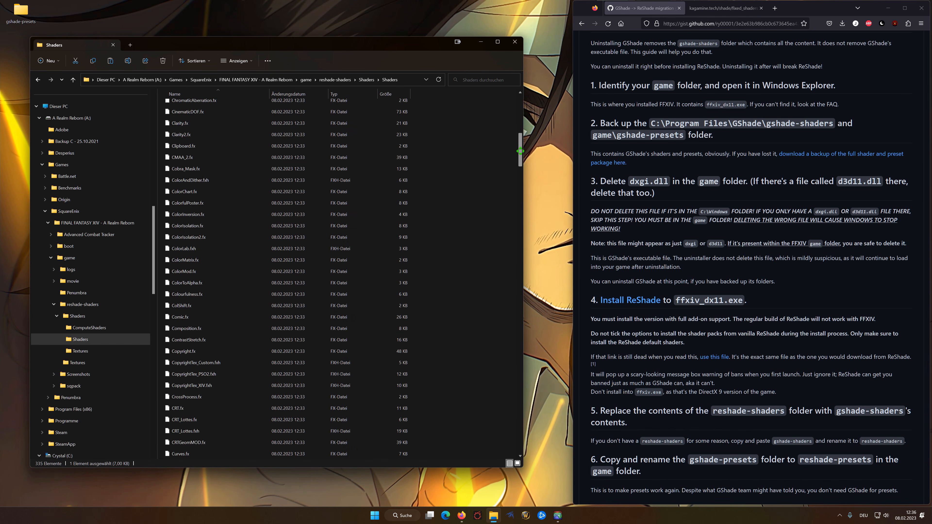
{"action": "left_click_drag", "start_coordinate": [519, 151], "coordinate": [521, 447]}
{"action": "key", "text": "ctrl+a"}
{"action": "right_click", "coordinate": [220, 455]}
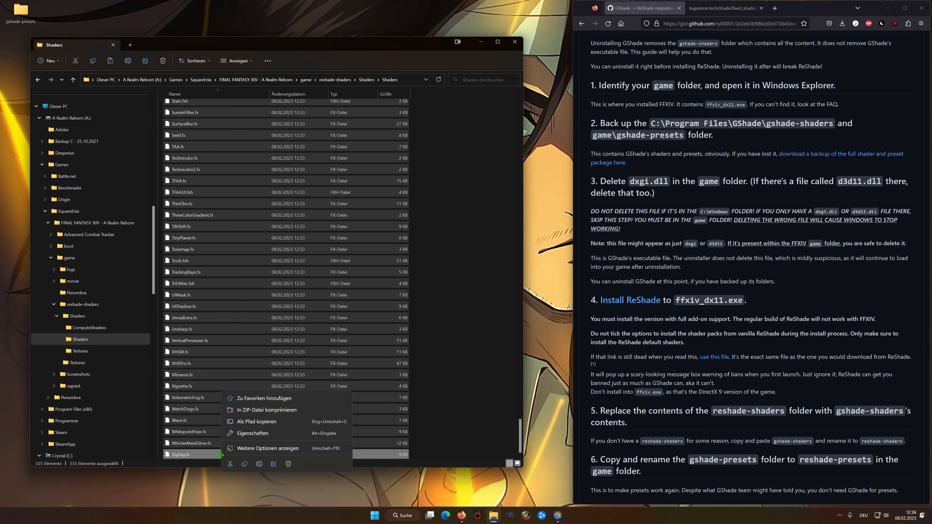
{"action": "left_click", "coordinate": [233, 465]}
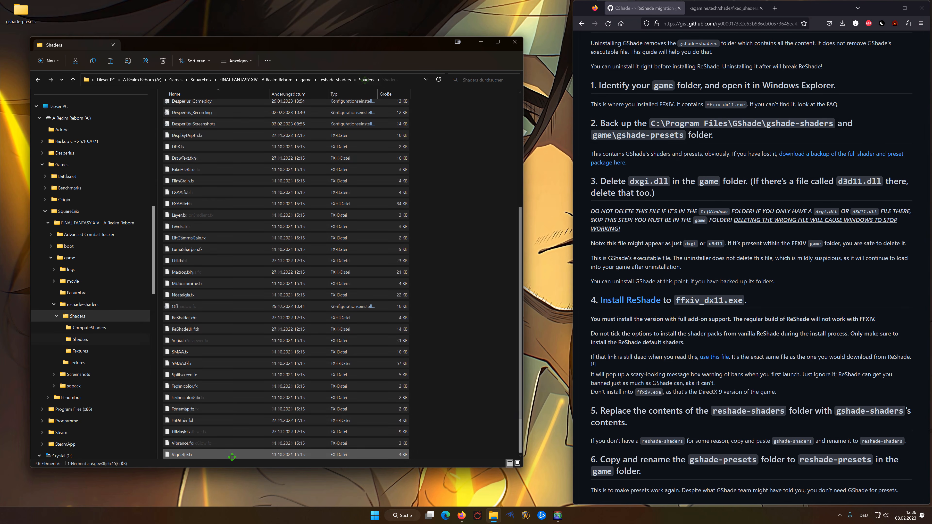
- Delete all the old loose files from the outer reshade-shaders\Shaders folder, keeping its subfolders
{"action": "left_click", "coordinate": [232, 457], "text": "shift"}
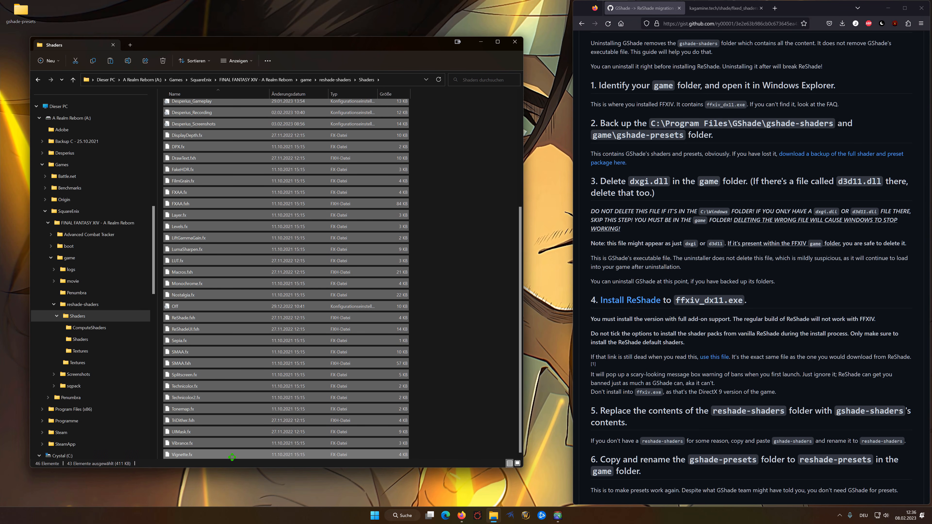
{"action": "right_click", "coordinate": [232, 456]}
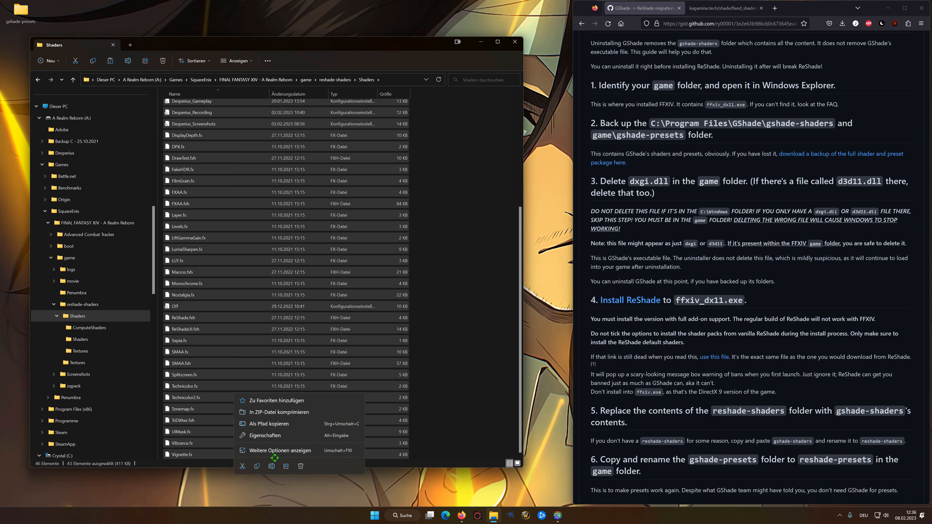
{"action": "left_click", "coordinate": [300, 466]}
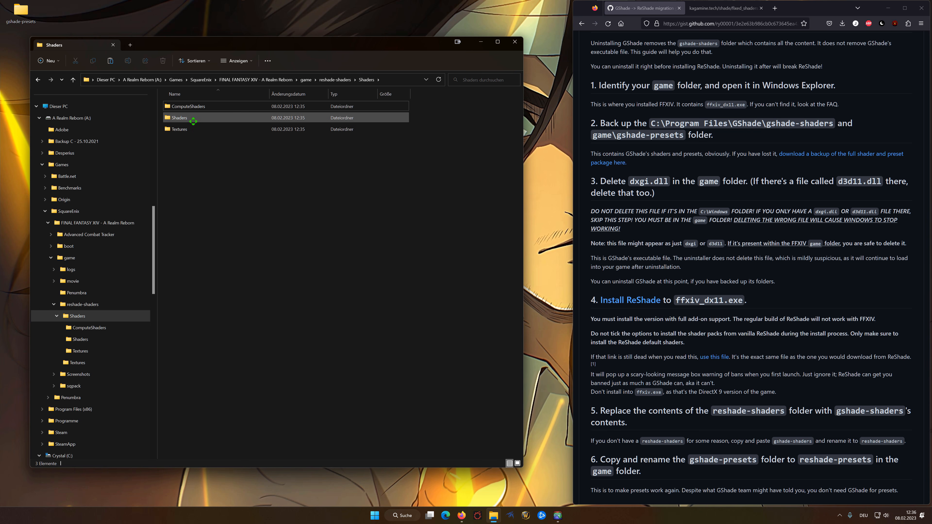
- Paste the cut shader files directly into the outer reshade-shaders\Shaders folder
{"action": "key", "text": "ctrl+v"}
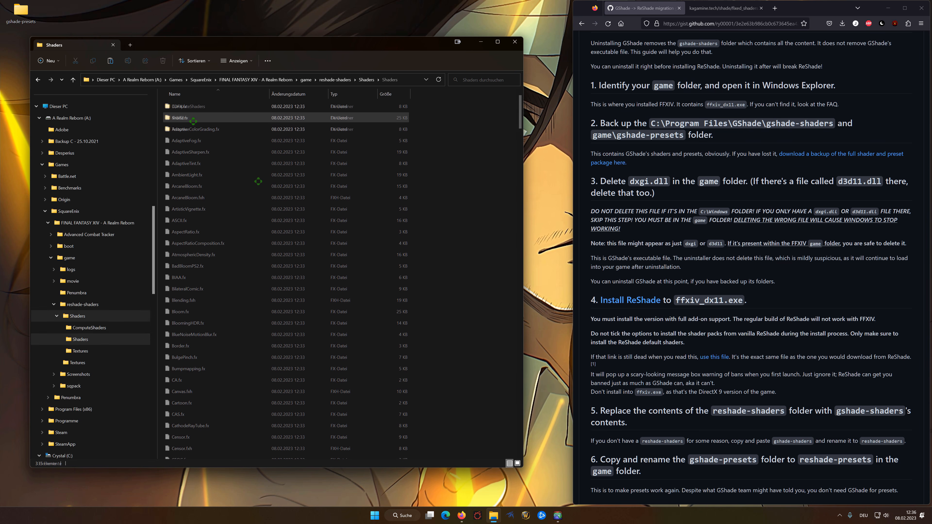
{"action": "scroll", "coordinate": [258, 181], "scroll_direction": "up", "scroll_amount": 9}
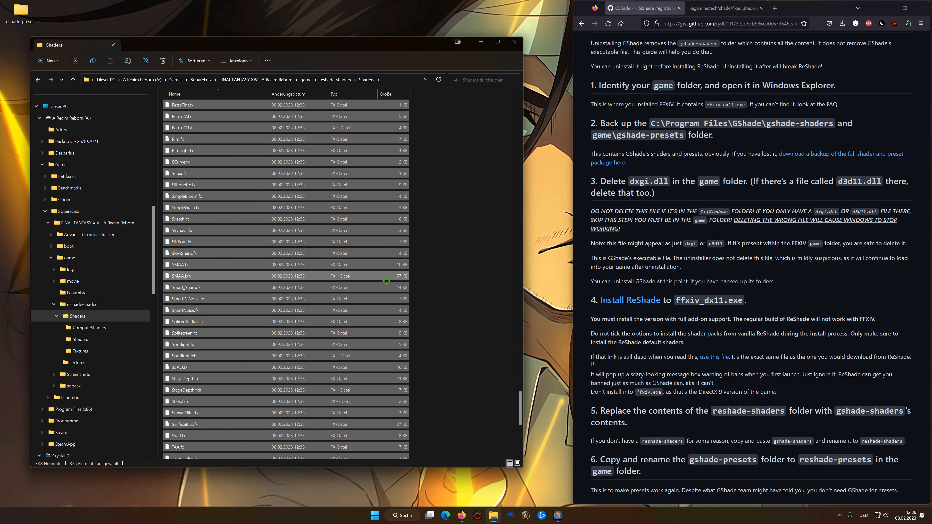
{"action": "left_click_drag", "start_coordinate": [515, 398], "coordinate": [534, 78]}
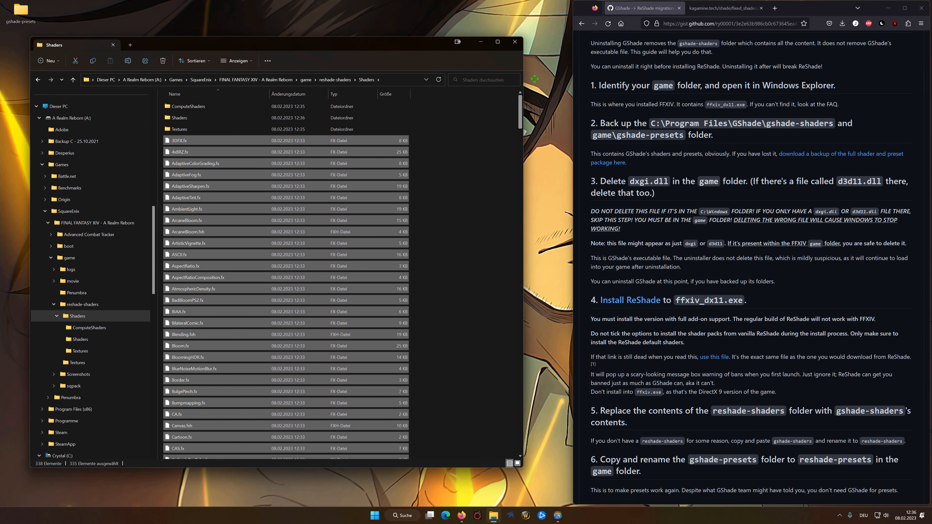
- Cut all the shader files in the downloaded, extracted fixed_shaders folder and close its window
{"action": "left_click", "coordinate": [842, 23]}
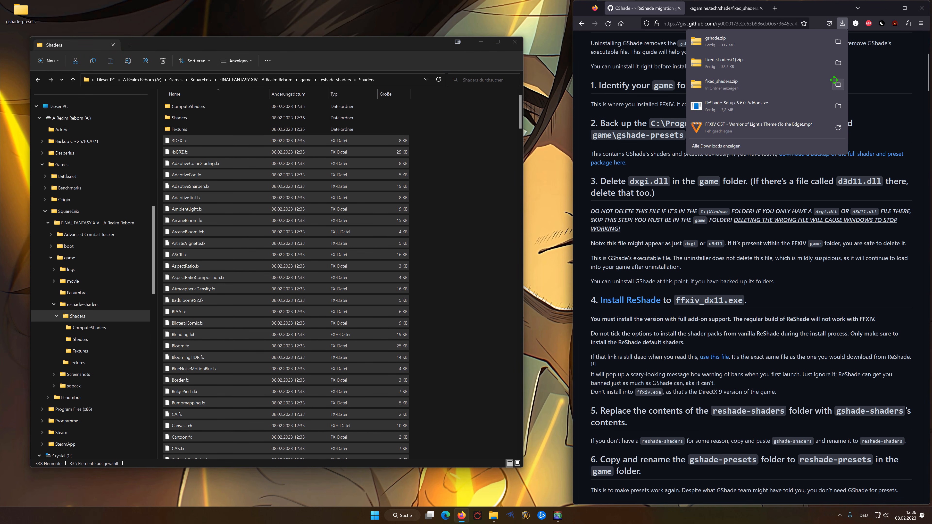
{"action": "left_click", "coordinate": [838, 41]}
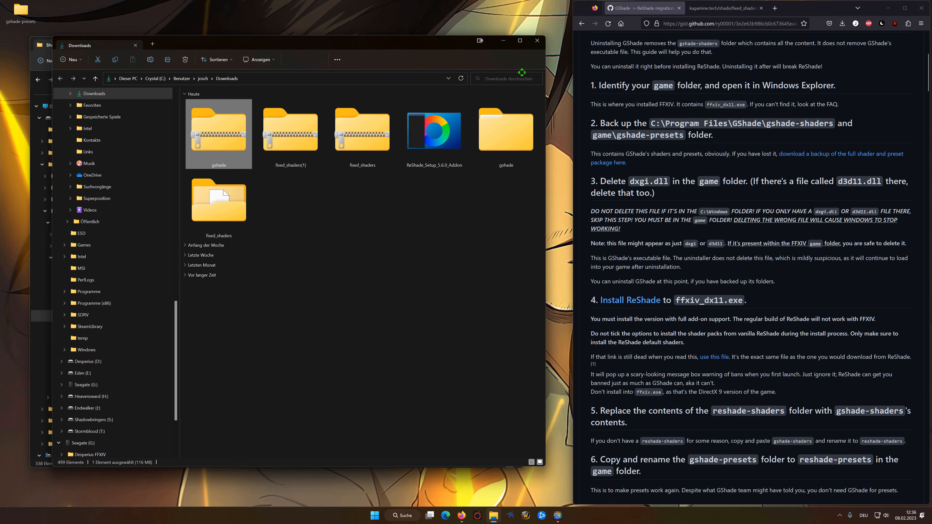
{"action": "double_click", "coordinate": [235, 201]}
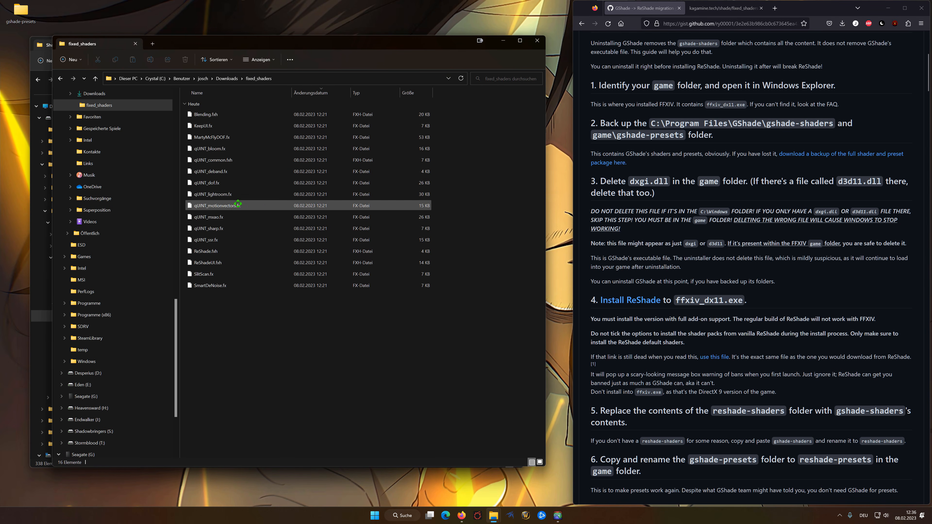
{"action": "left_click", "coordinate": [220, 285], "text": "shift"}
{"action": "right_click", "coordinate": [220, 285]}
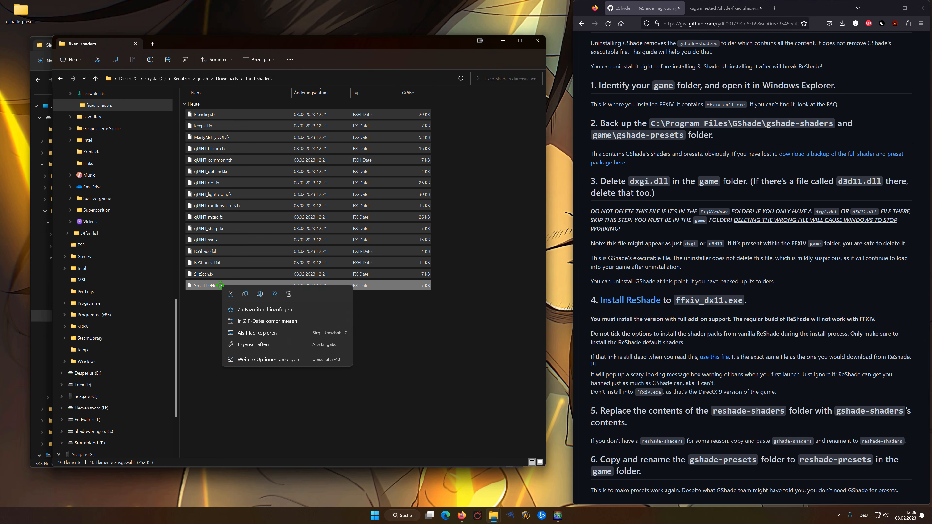
{"action": "left_click", "coordinate": [232, 295]}
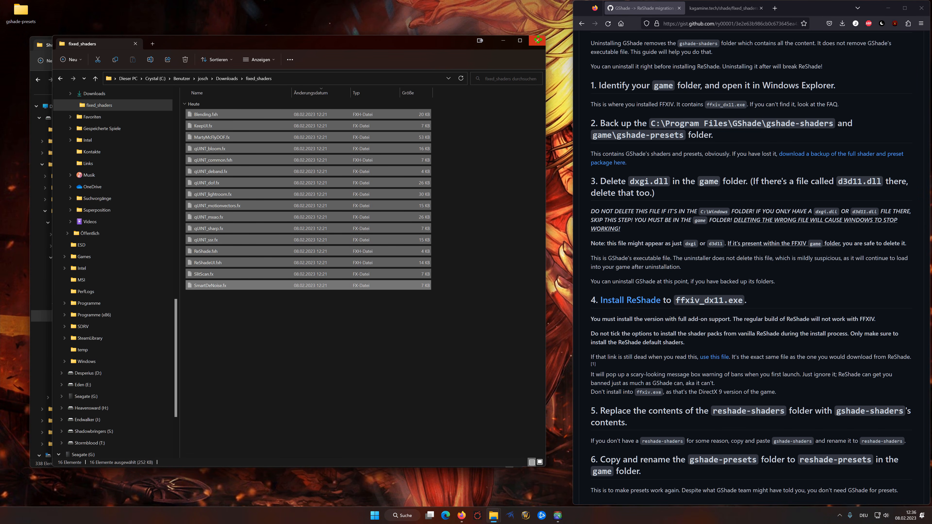
{"action": "left_click", "coordinate": [538, 40]}
- Paste the fixed shader files into the game's reshade-shaders\Shaders folder, replacing the files that have the same names
{"action": "right_click", "coordinate": [468, 199]}
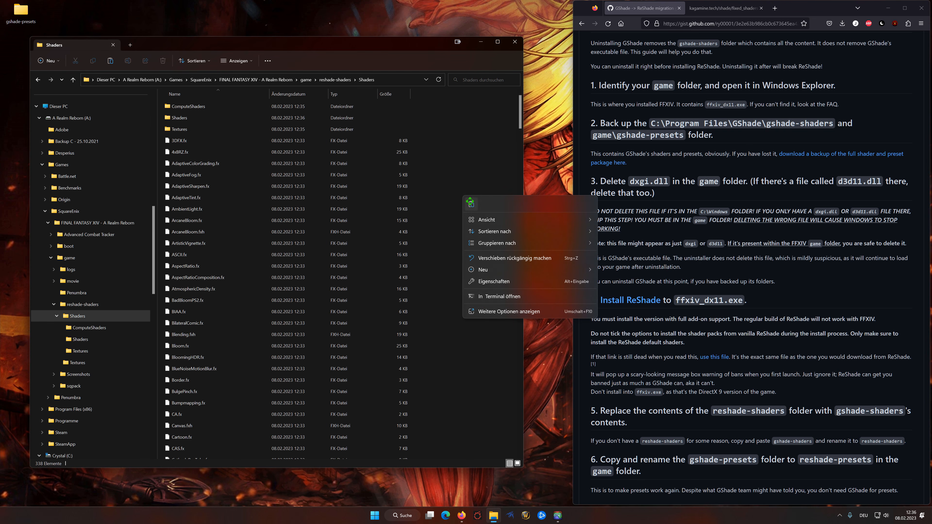
{"action": "left_click", "coordinate": [470, 202]}
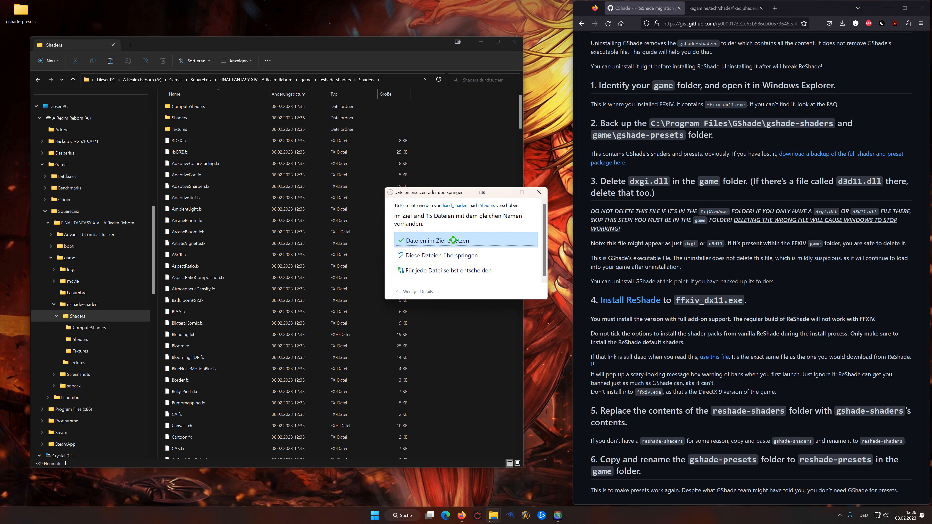
{"action": "left_click", "coordinate": [460, 237]}
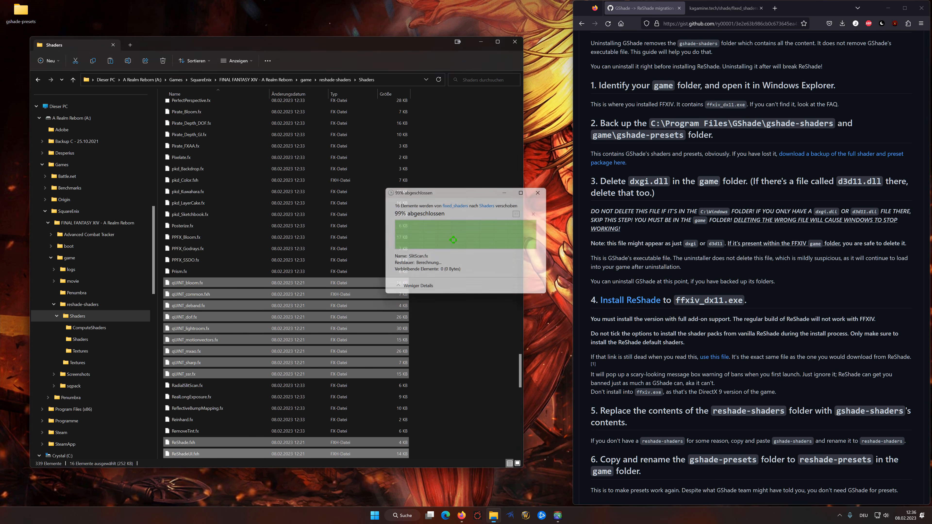
{"action": "left_click", "coordinate": [453, 240]}
{"action": "scroll", "coordinate": [453, 240], "scroll_direction": "up", "scroll_amount": 5}
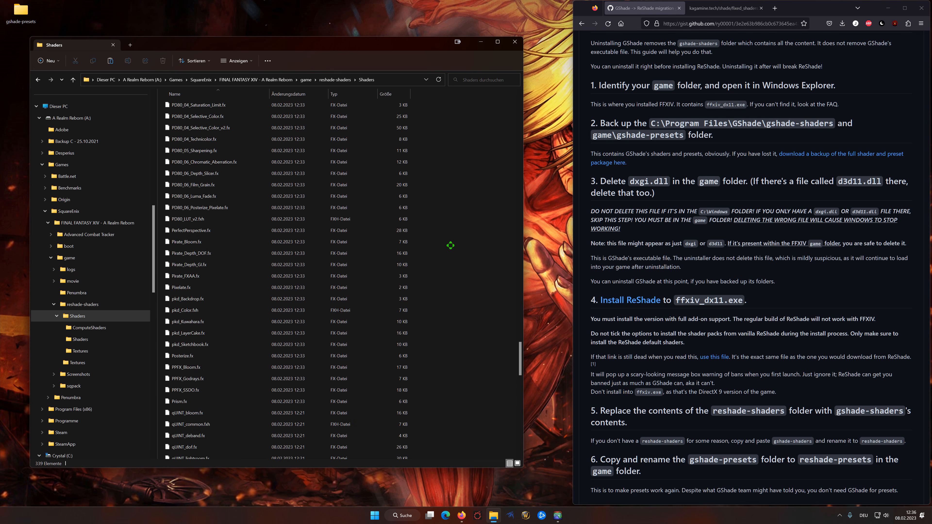
{"action": "left_click_drag", "start_coordinate": [523, 347], "coordinate": [525, 93]}
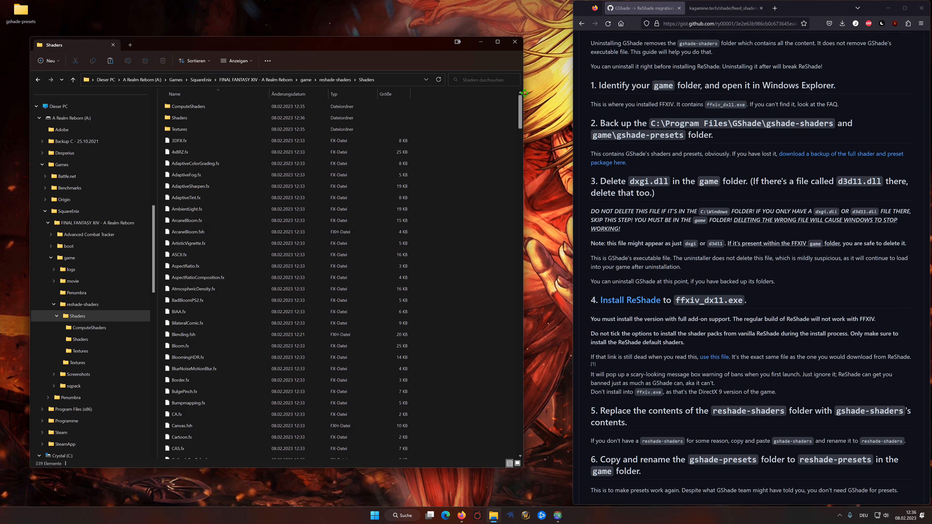
{"action": "left_click", "coordinate": [329, 80]}
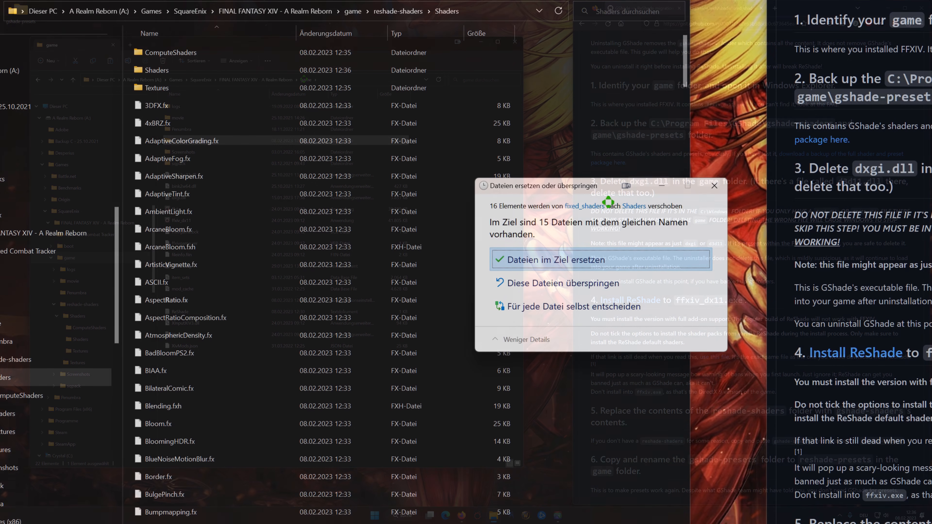
{"action": "left_click", "coordinate": [581, 259]}
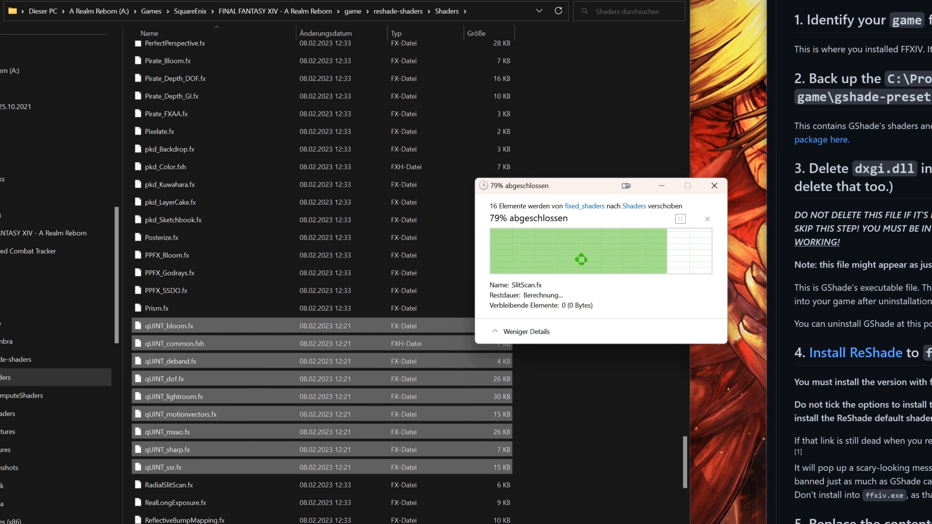
{"action": "left_click", "coordinate": [581, 259]}
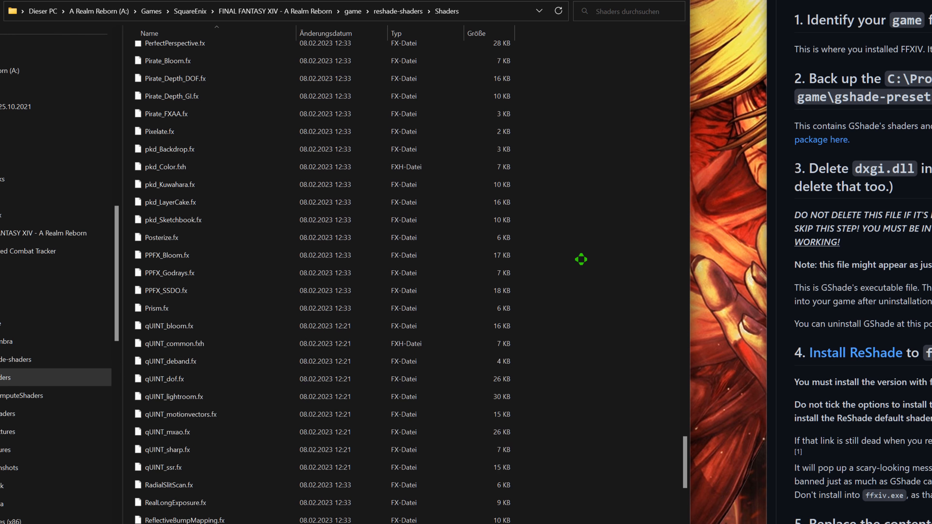
{"action": "scroll", "coordinate": [580, 262], "scroll_direction": "up", "scroll_amount": 5}
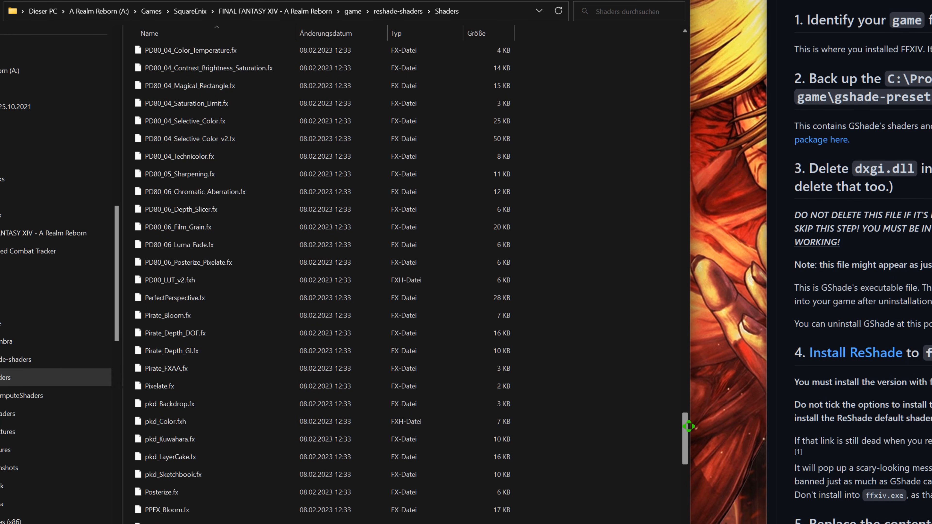
{"action": "left_click_drag", "start_coordinate": [688, 427], "coordinate": [688, 15]}
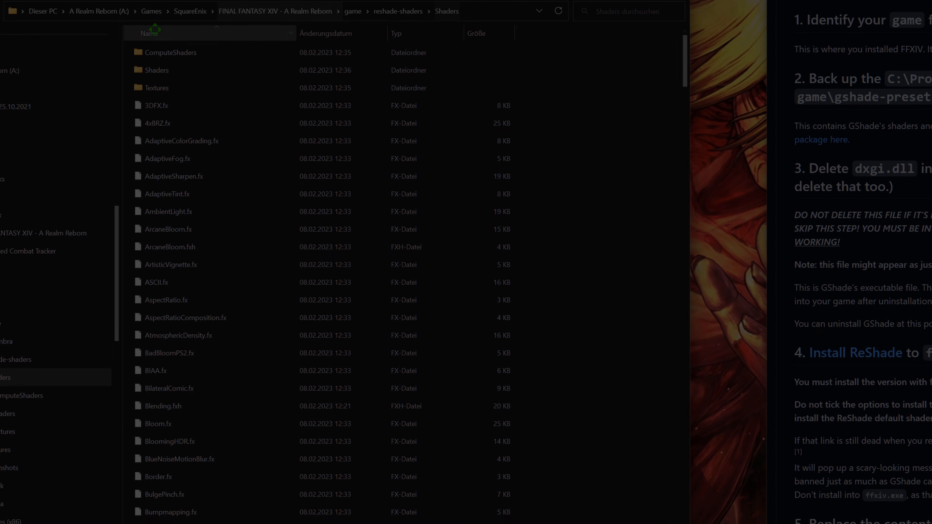
- Go back up to the game folder and copy all the preset folders inside gshade-presets on the desktop
{"action": "left_click", "coordinate": [390, 12]}
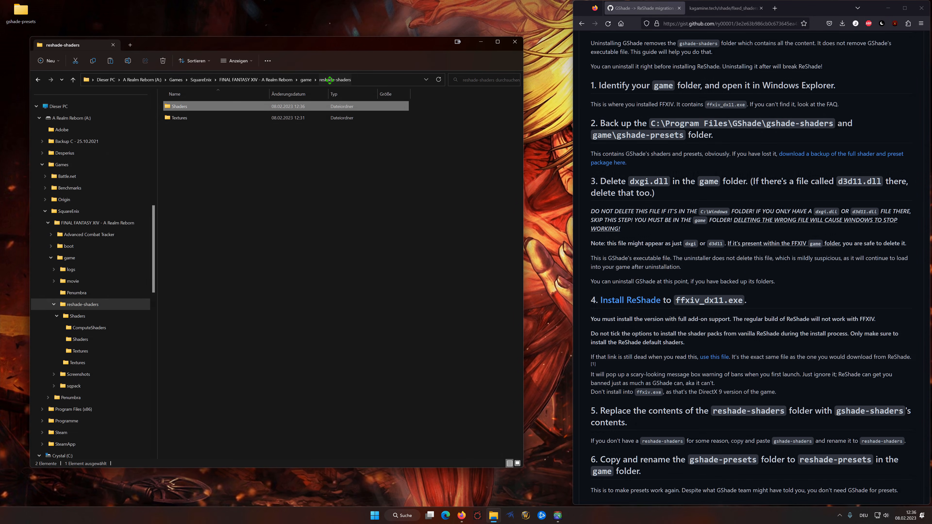
{"action": "left_click", "coordinate": [305, 80]}
{"action": "right_click", "coordinate": [22, 11]}
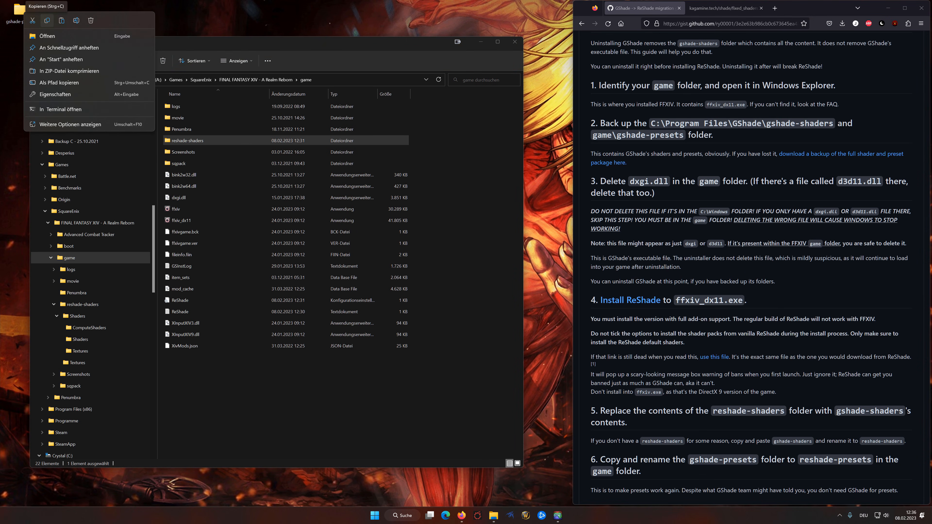
{"action": "double_click", "coordinate": [23, 13]}
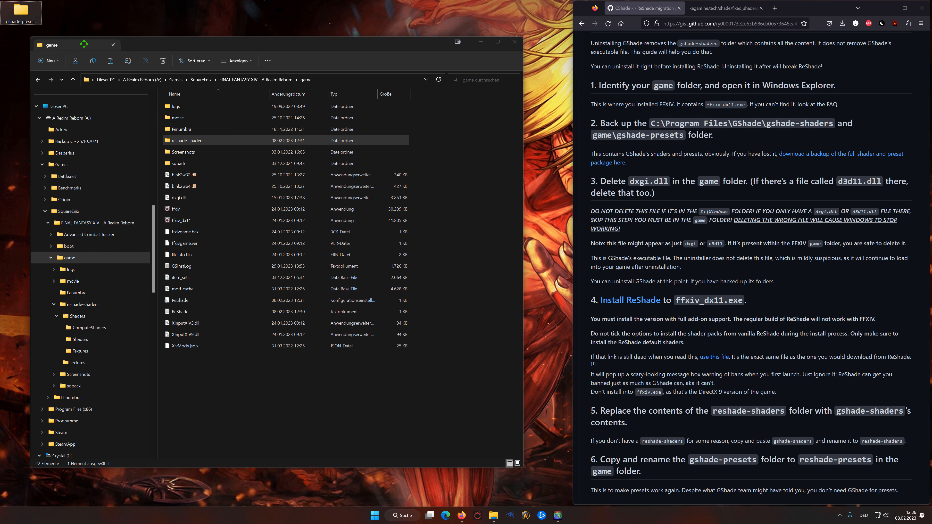
{"action": "left_click", "coordinate": [230, 106]}
{"action": "left_click", "coordinate": [224, 425], "text": "shift"}
{"action": "right_click", "coordinate": [223, 424]}
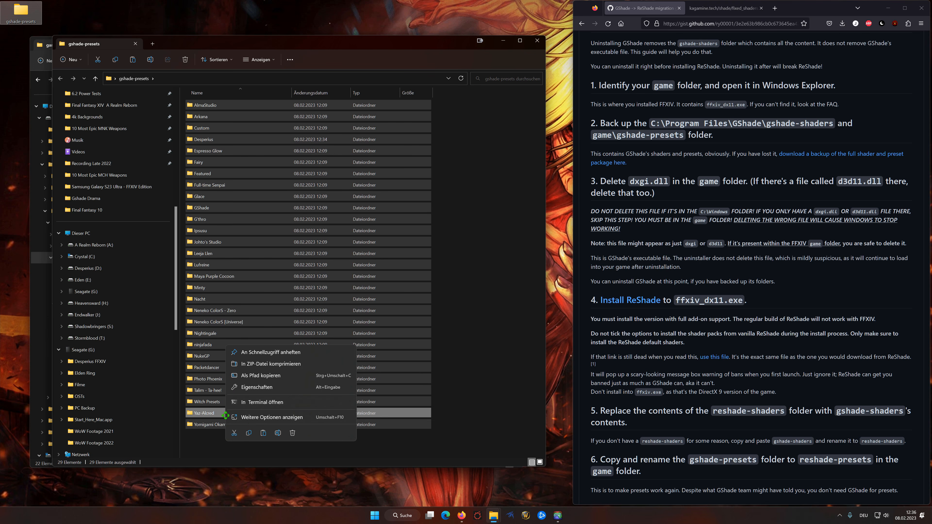
{"action": "left_click", "coordinate": [250, 433]}
{"action": "left_click", "coordinate": [537, 40]}
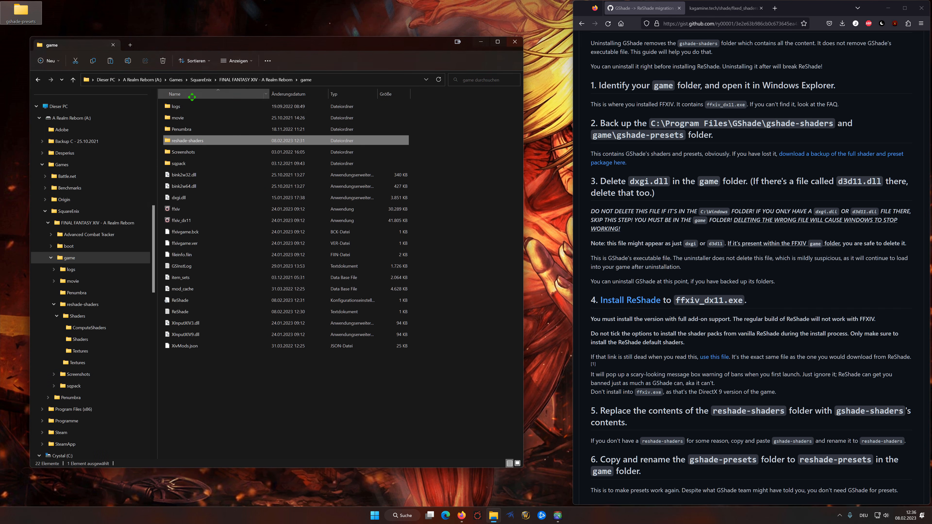
- Create a new folder named Re-Shade Presets inside the reshade-shaders folder
{"action": "double_click", "coordinate": [203, 141]}
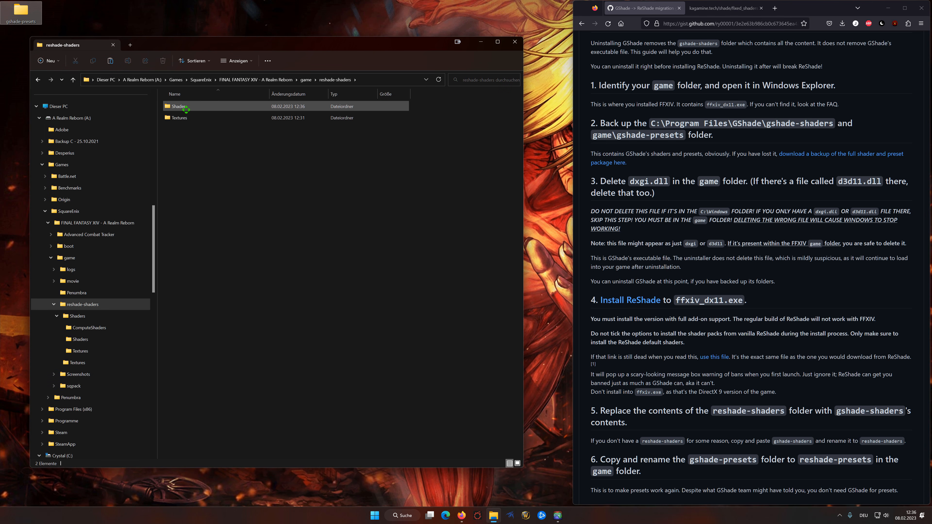
{"action": "right_click", "coordinate": [206, 132]}
{"action": "mouse_move", "coordinate": [256, 209]}
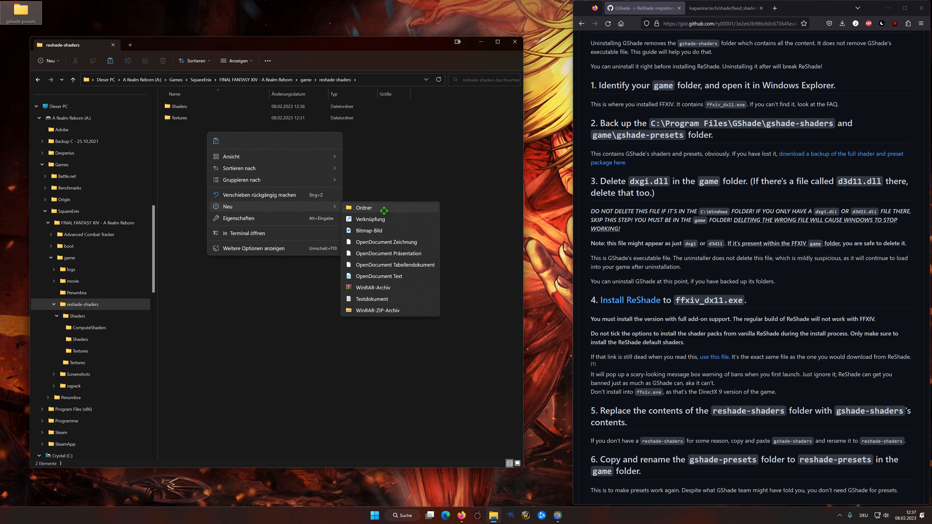
{"action": "left_click", "coordinate": [381, 209]}
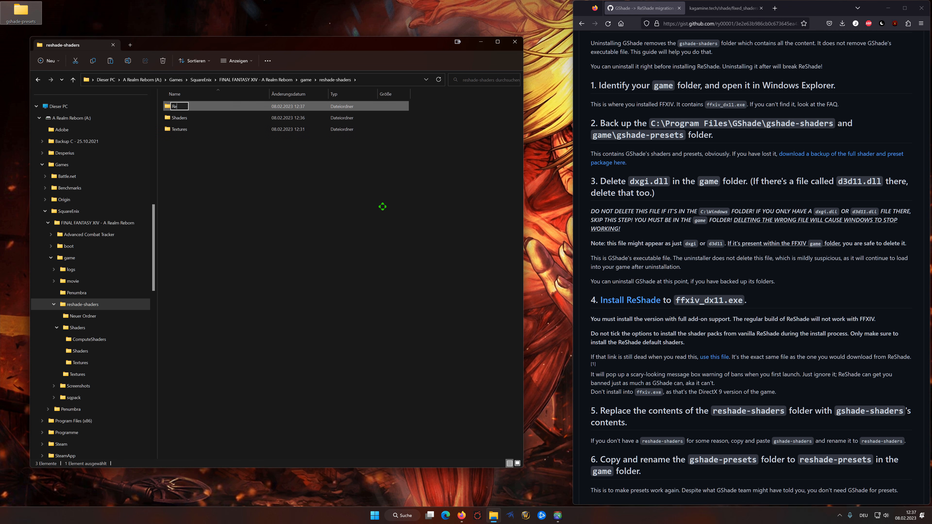
{"action": "type", "text": "Re-Shade Presets"}
{"action": "key", "text": "Return"}
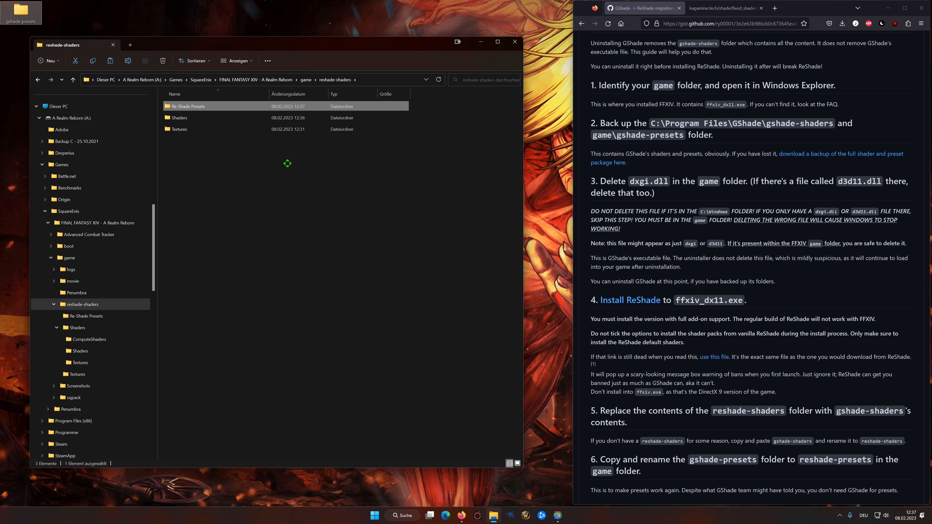
- Paste the copied preset folders into the Re-Shade Presets folder and close the File Explorer window
{"action": "double_click", "coordinate": [205, 104]}
{"action": "right_click", "coordinate": [213, 145]}
{"action": "left_click", "coordinate": [221, 150]}
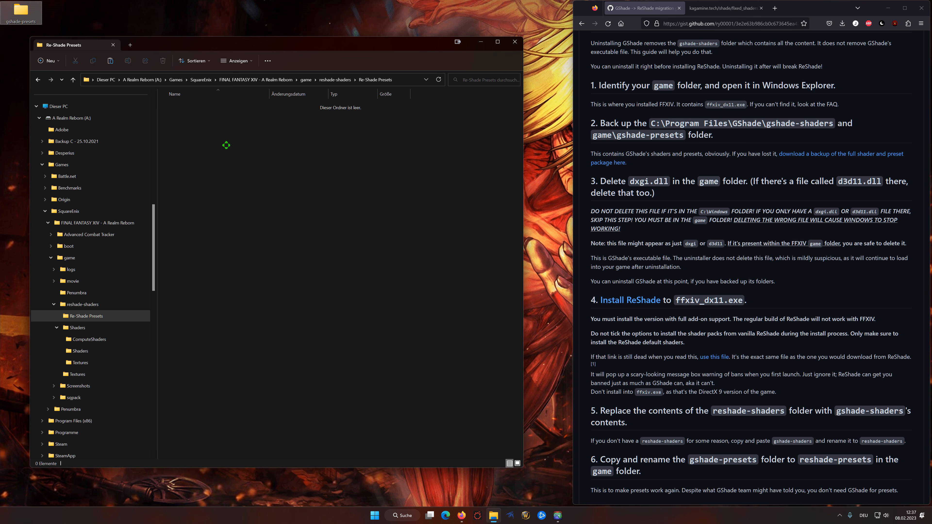
{"action": "left_click", "coordinate": [515, 42]}
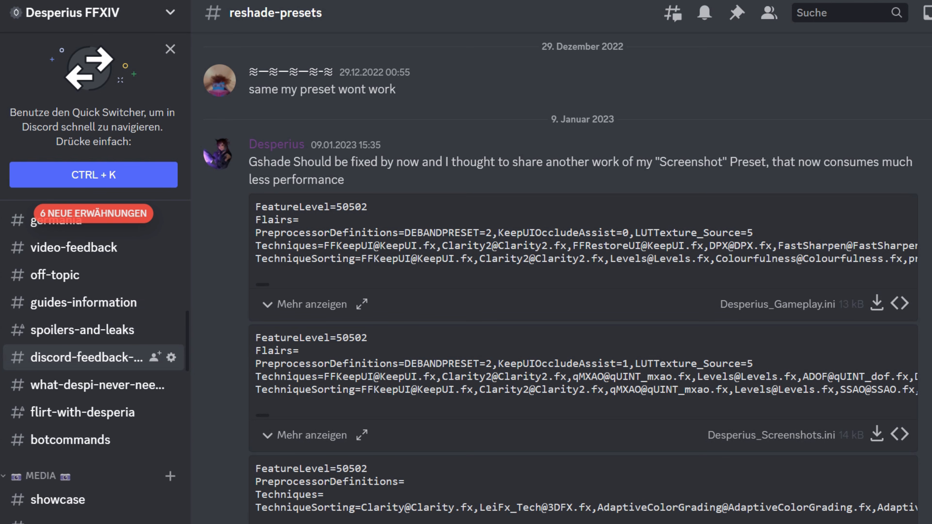
- Find the reshade-presets channel in the Discord server and open its pinned messages
{"action": "scroll", "coordinate": [92, 363], "scroll_direction": "down", "scroll_amount": 5}
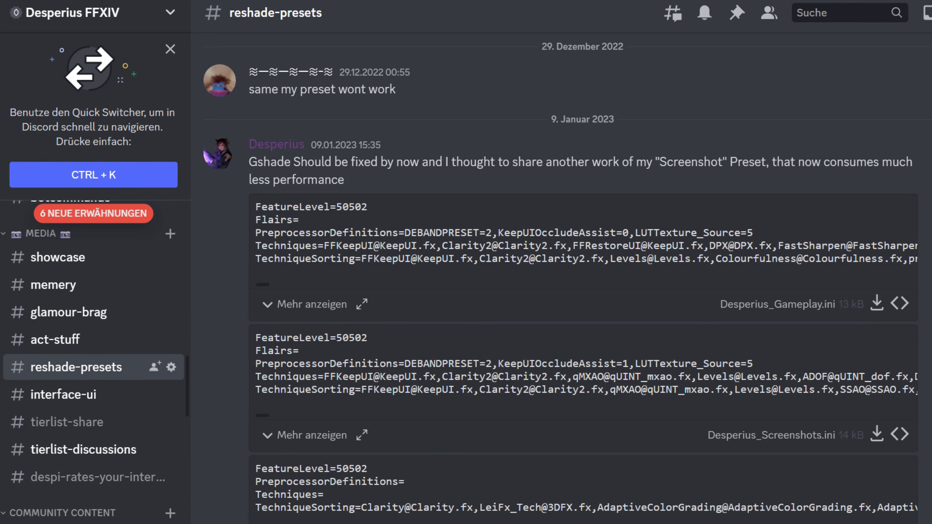
{"action": "left_click", "coordinate": [737, 13]}
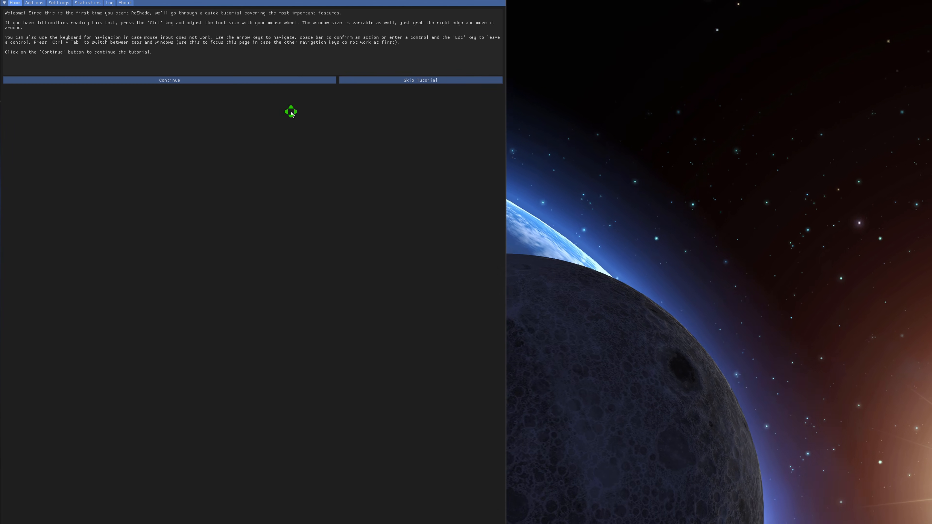
- Advance the ReShade first-start tutorial in the game past the welcome and preset selection pages
{"action": "left_click", "coordinate": [264, 81]}
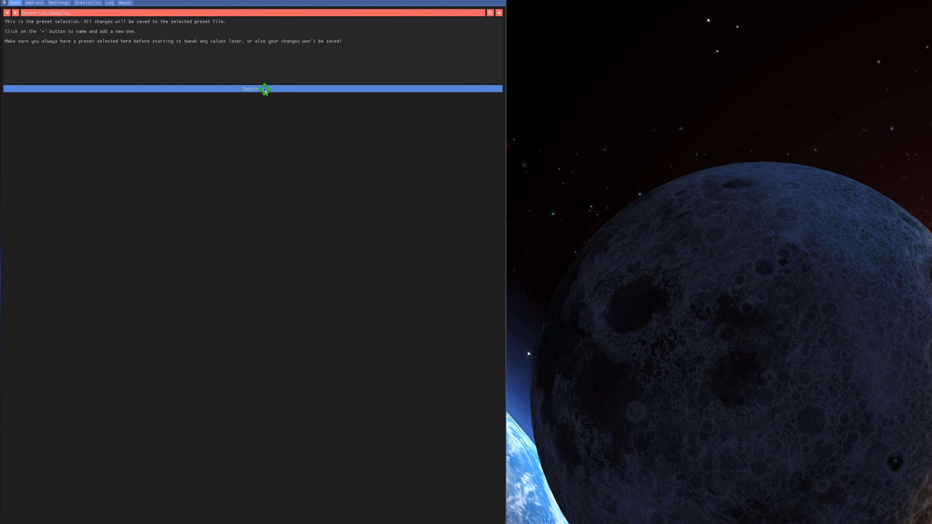
{"action": "left_click", "coordinate": [264, 88]}
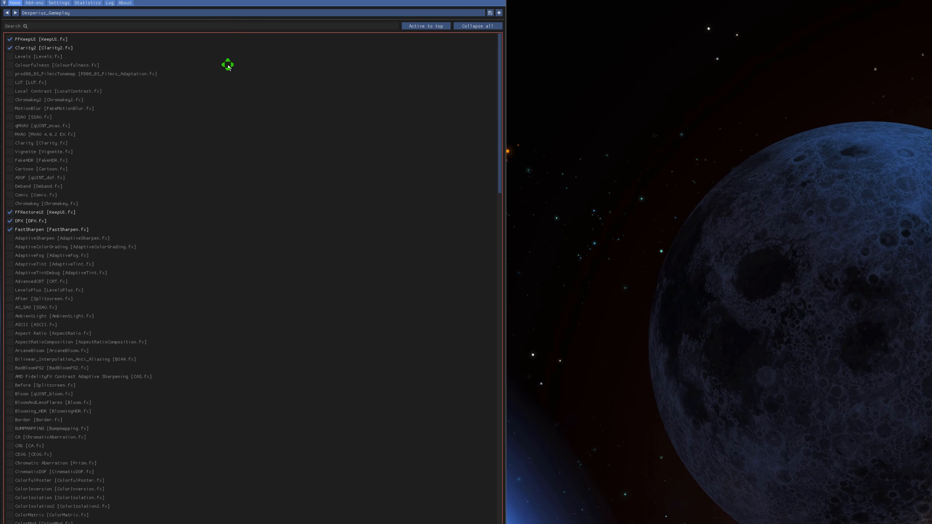
- Set the ReShade overlay's global font size to 32 and its global style to Dark
{"action": "left_click", "coordinate": [63, 3]}
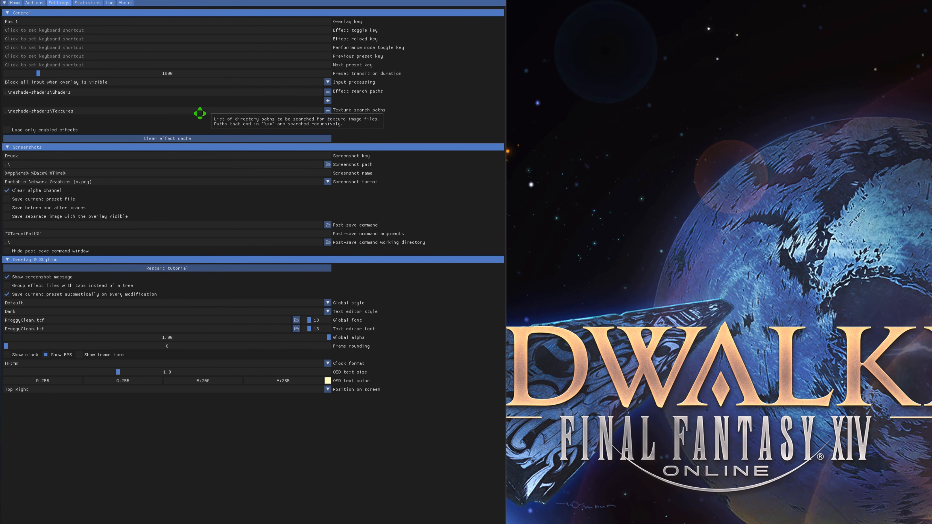
{"action": "left_click_drag", "start_coordinate": [315, 322], "coordinate": [322, 322]}
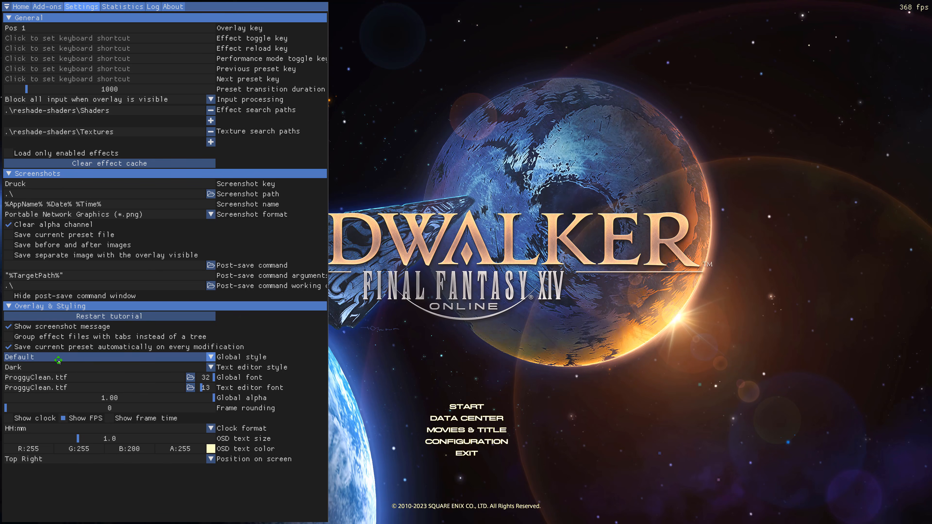
{"action": "left_click", "coordinate": [58, 360]}
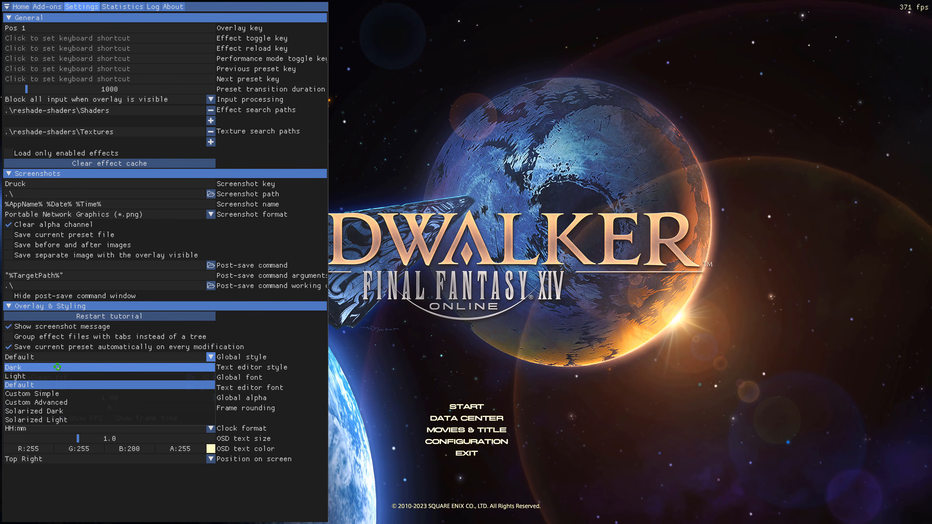
{"action": "left_click", "coordinate": [57, 370]}
- Browse the Desperius presets from the ReShade home page, selecting Off.ini, Desperius_Recording.ini and Desperius_Screenshots.ini in turn
{"action": "left_click", "coordinate": [20, 6]}
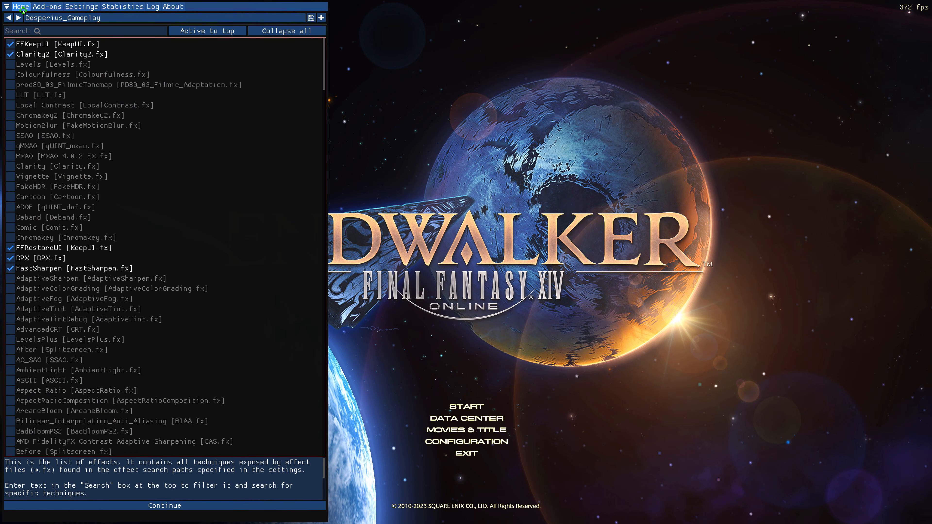
{"action": "left_click", "coordinate": [76, 16]}
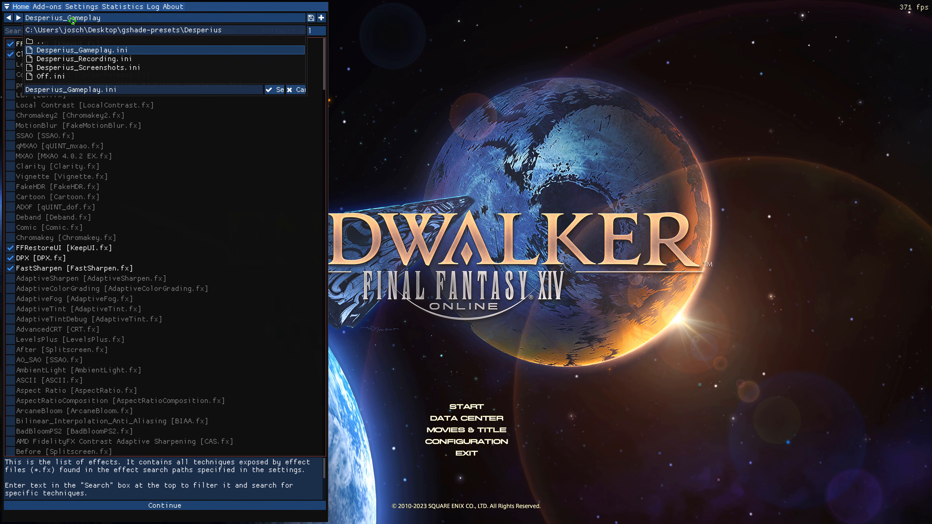
{"action": "left_click", "coordinate": [66, 77]}
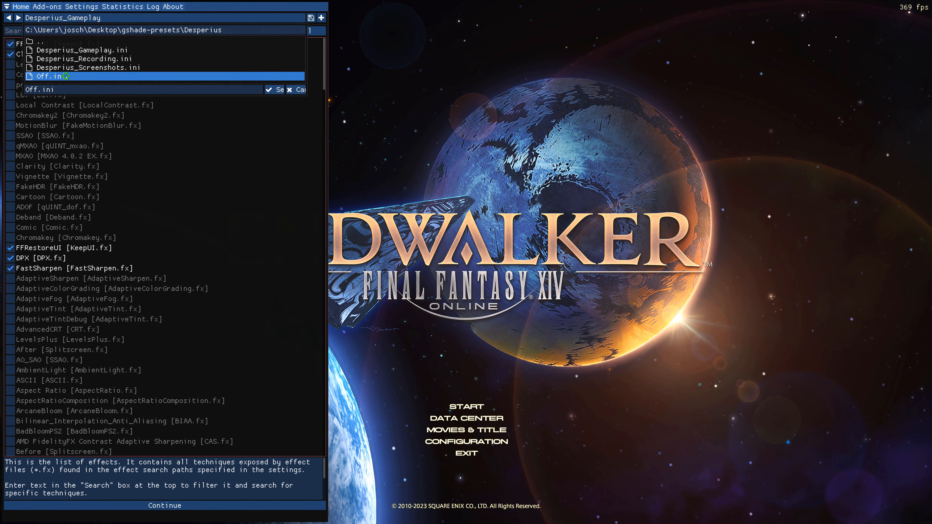
{"action": "left_click", "coordinate": [73, 58]}
{"action": "left_click", "coordinate": [72, 66]}
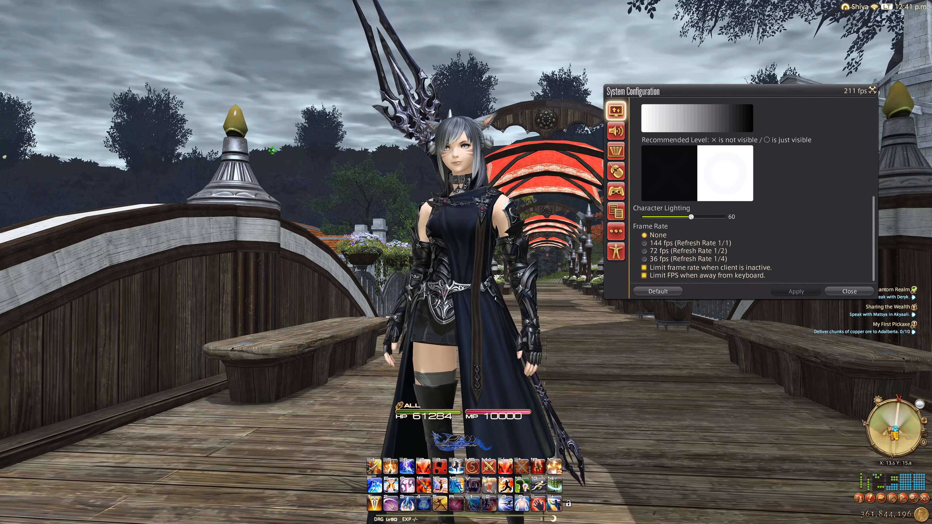
- Open the ReShade overlay in the game world, load the Off preset and enable Performance Mode
{"action": "key", "text": "Home"}
{"action": "left_click", "coordinate": [53, 18]}
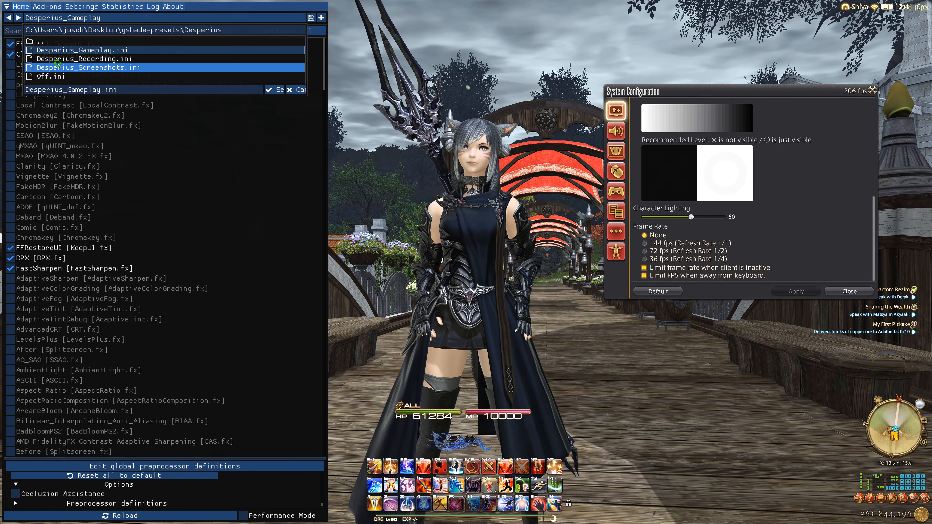
{"action": "left_click", "coordinate": [60, 76]}
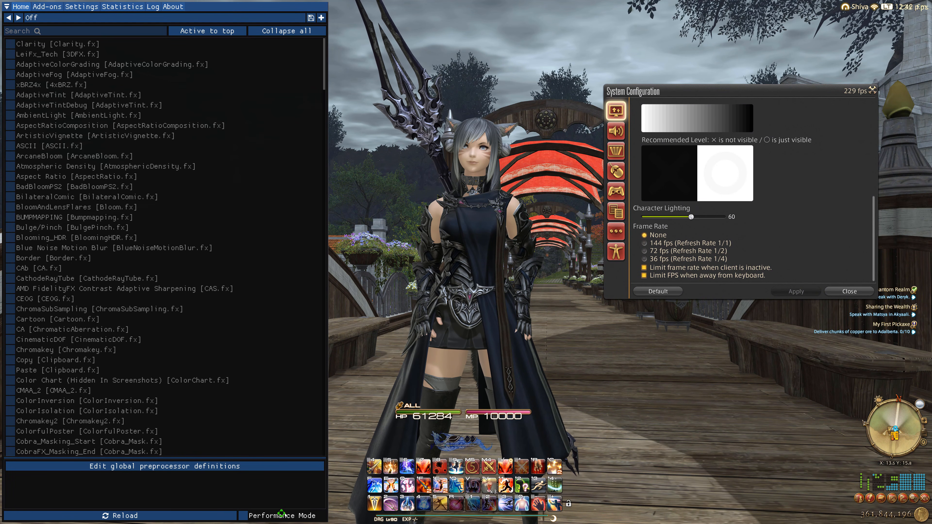
{"action": "left_click", "coordinate": [248, 514]}
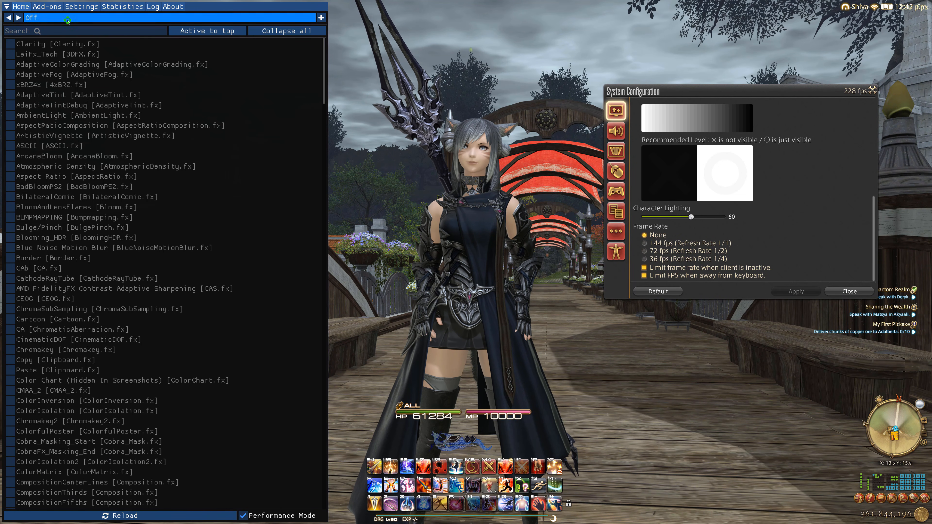
- Load the Desperius_Gameplay preset and toggle Performance Mode repeatedly to compare the frame rate
{"action": "left_click", "coordinate": [70, 17]}
{"action": "left_click", "coordinate": [69, 49]}
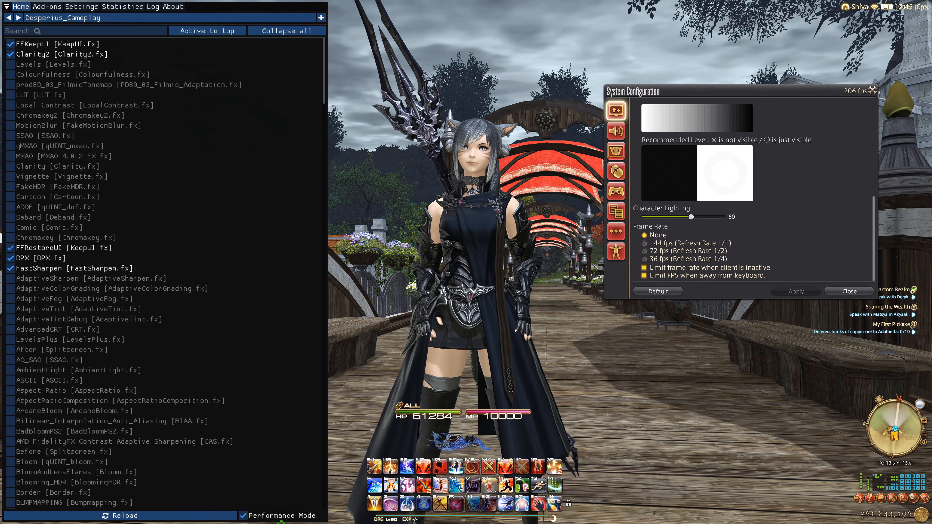
{"action": "left_click", "coordinate": [267, 518]}
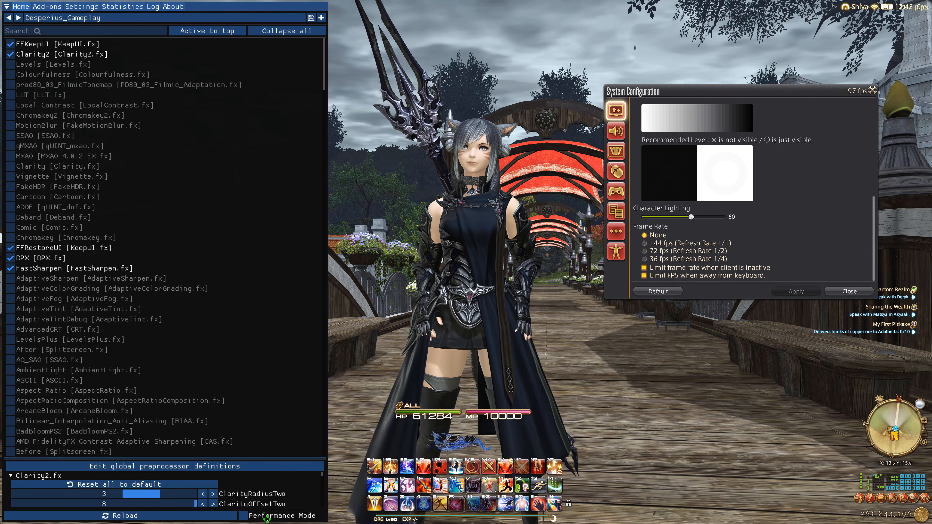
{"action": "left_click", "coordinate": [267, 518]}
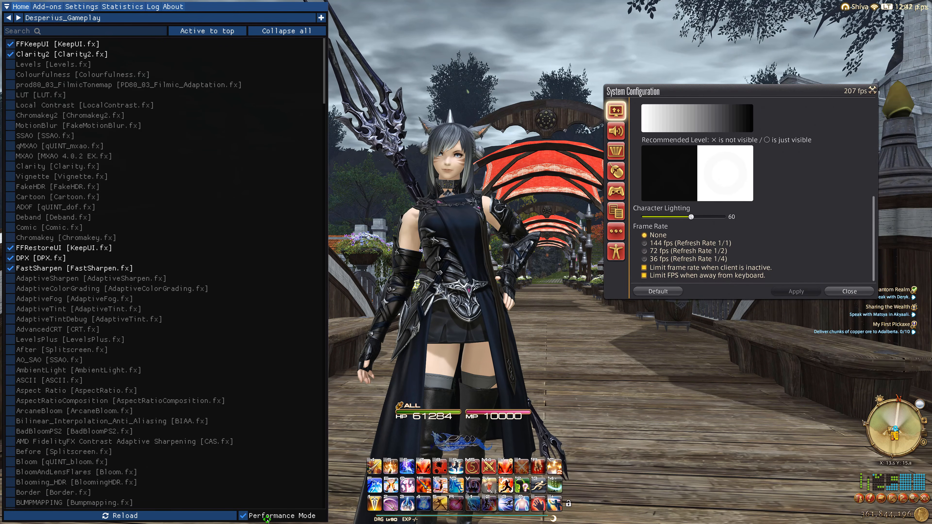
{"action": "left_click", "coordinate": [267, 519]}
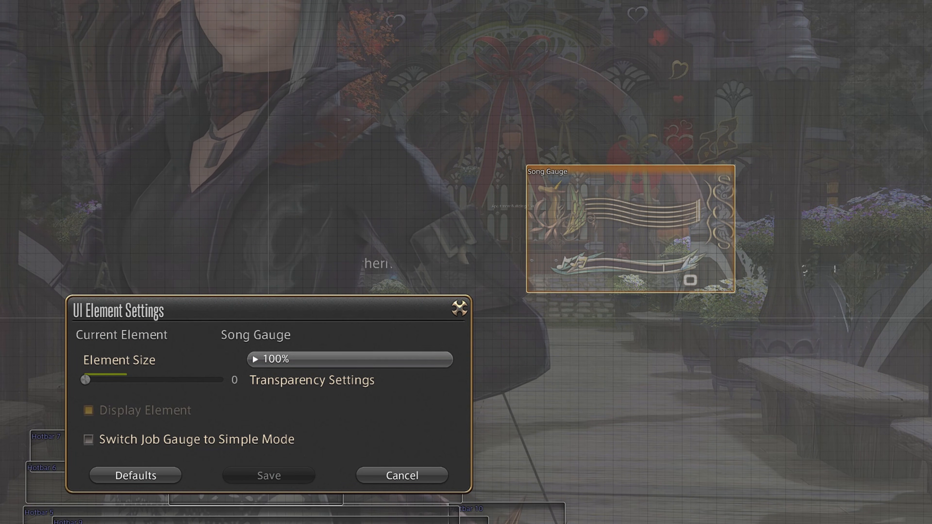
- Switch the Song Gauge to simple mode in the game's HUD layout, save it and leave the layout editor
{"action": "left_click", "coordinate": [88, 440]}
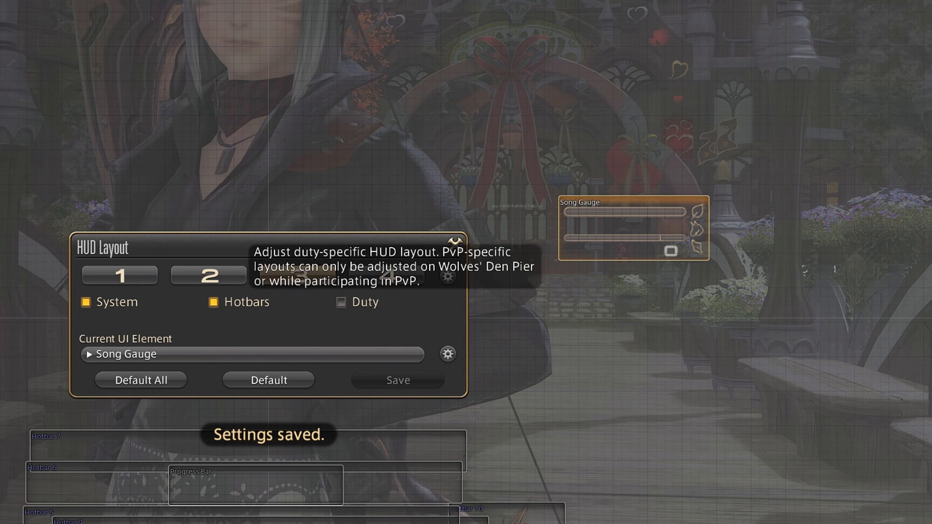
{"action": "key", "text": "Escape"}
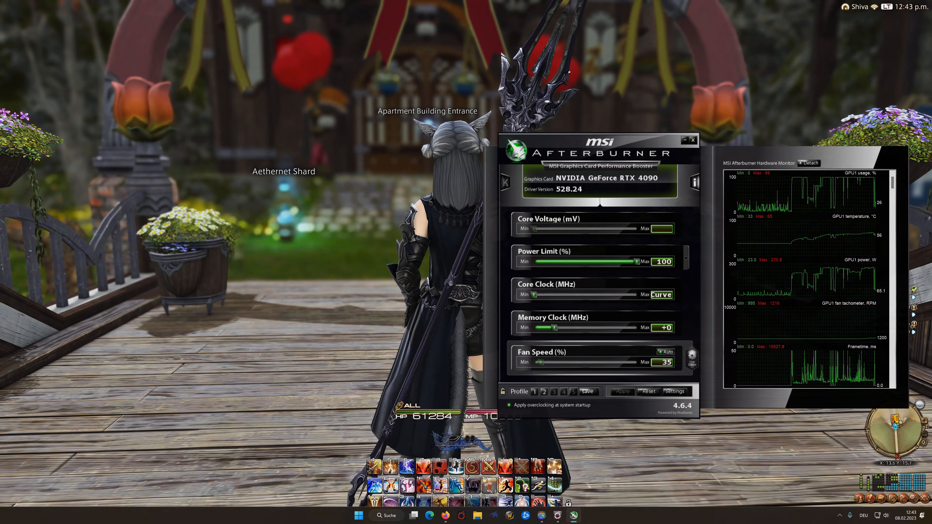
- Open the MSI Afterburner properties and examine the general settings and the On-Screen Display hotkeys
{"action": "left_click", "coordinate": [674, 392]}
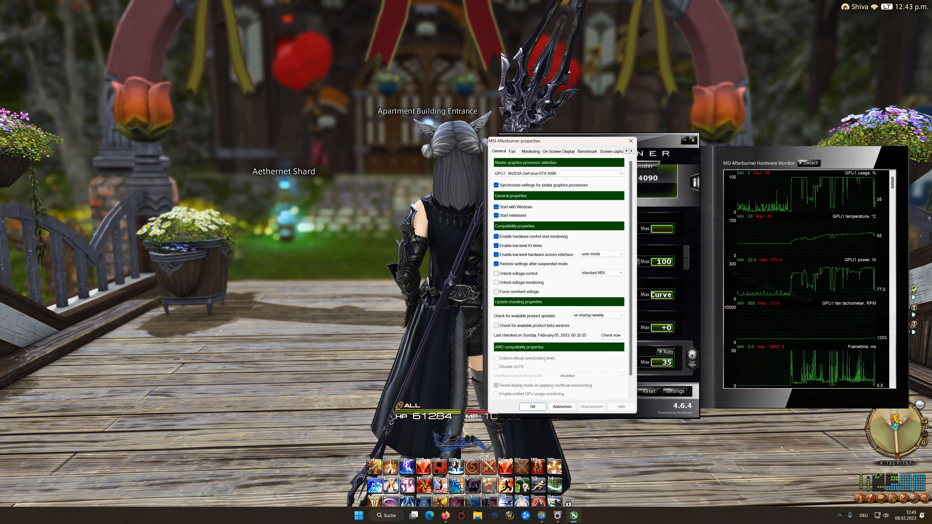
{"action": "left_click", "coordinate": [558, 151]}
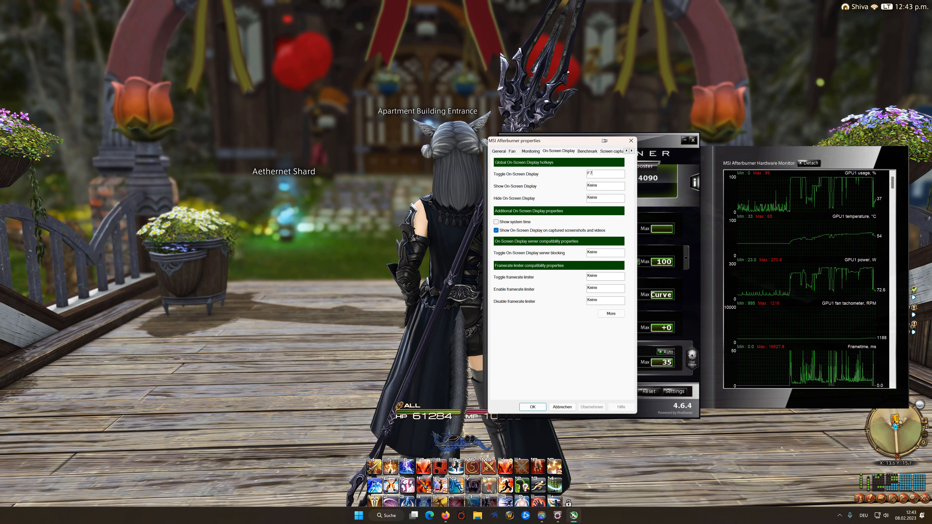
{"action": "left_click", "coordinate": [499, 151]}
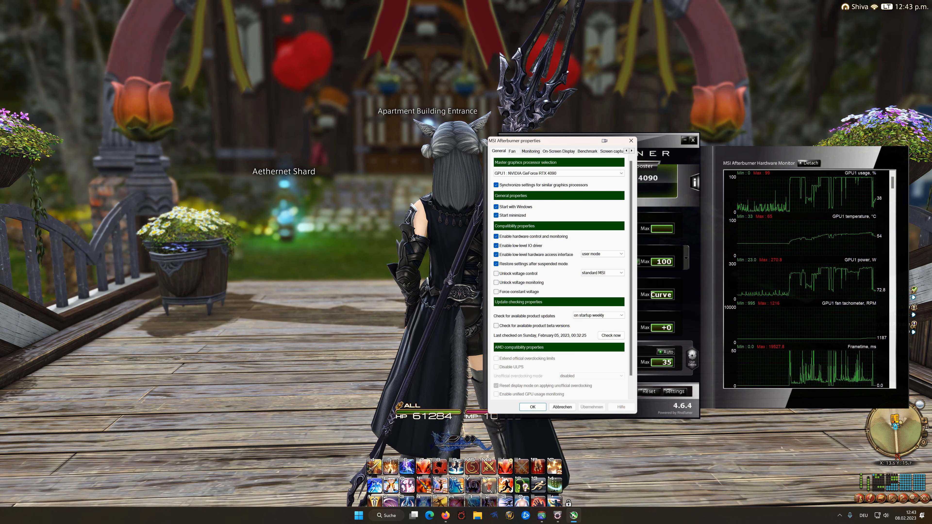
{"action": "left_click", "coordinate": [558, 152]}
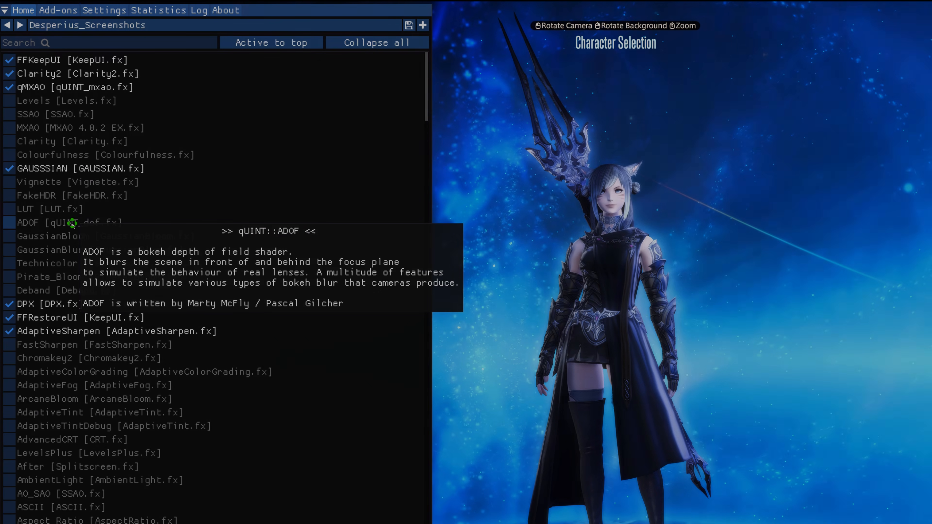
- Enable the ADOF effect in the Desperius_Screenshots preset and test Levels, LUT and Clarity by toggling each on and off
{"action": "left_click", "coordinate": [72, 223]}
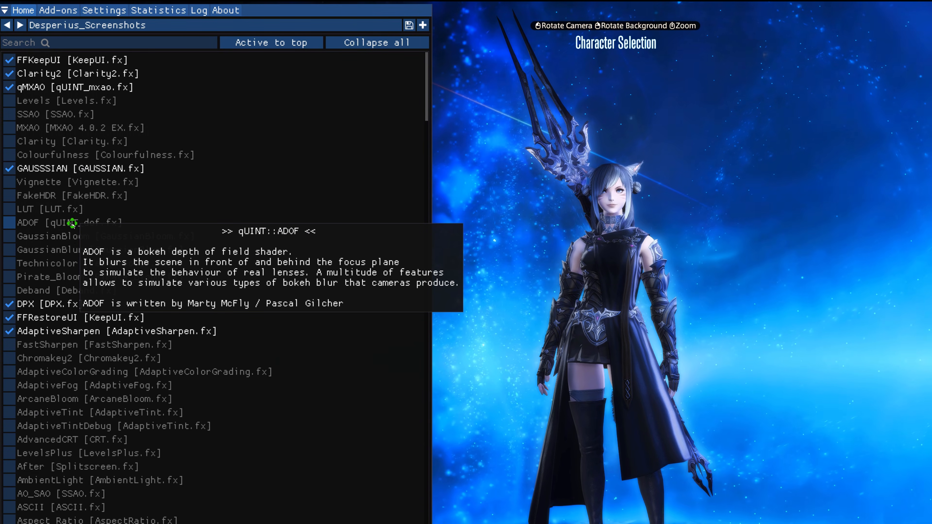
{"action": "left_click", "coordinate": [66, 100]}
{"action": "left_click", "coordinate": [66, 100]}
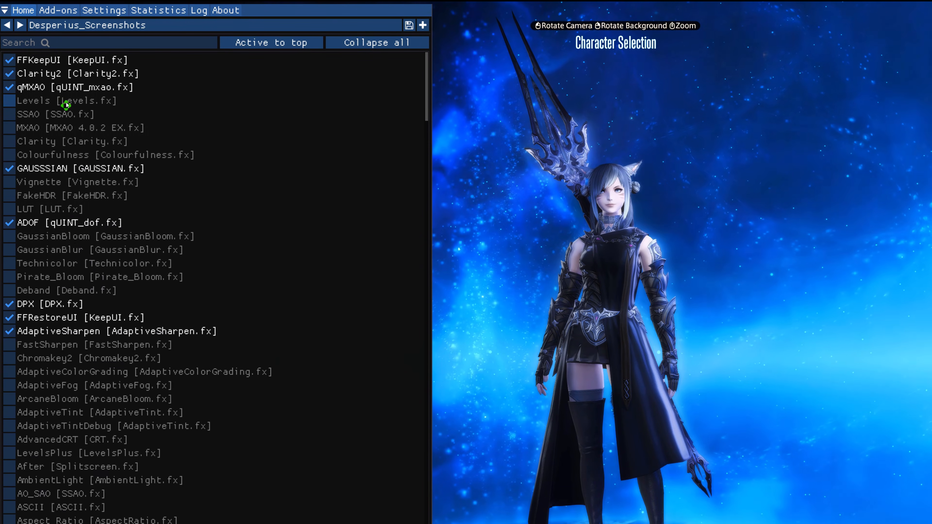
{"action": "left_click", "coordinate": [57, 208]}
{"action": "left_click", "coordinate": [56, 208]}
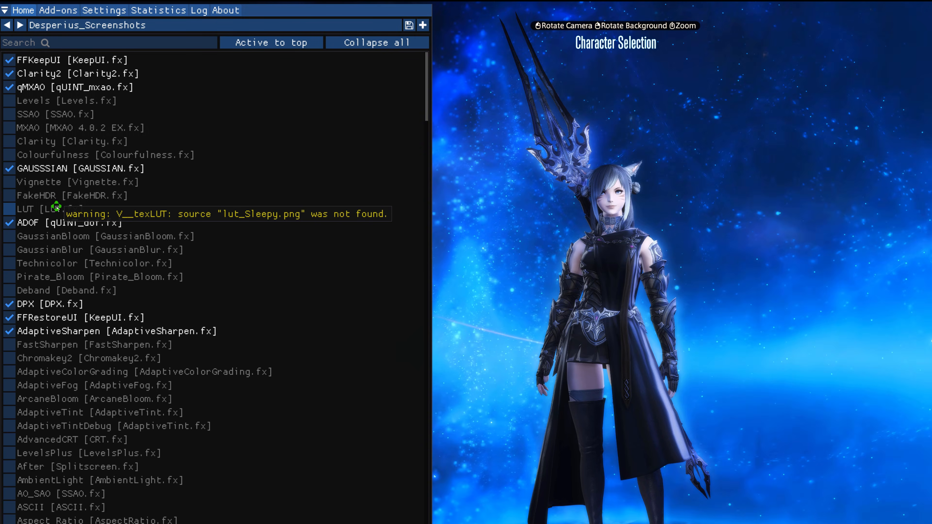
{"action": "left_click", "coordinate": [74, 145]}
{"action": "left_click", "coordinate": [74, 144]}
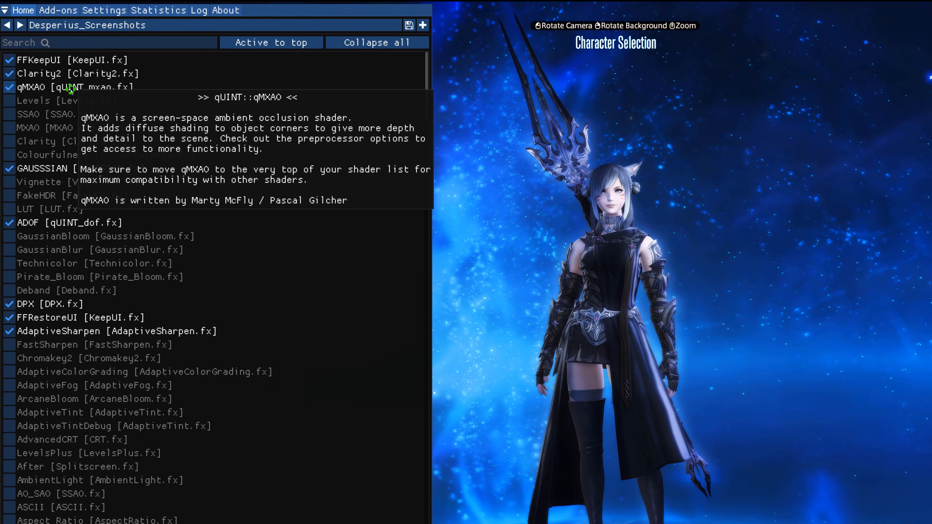